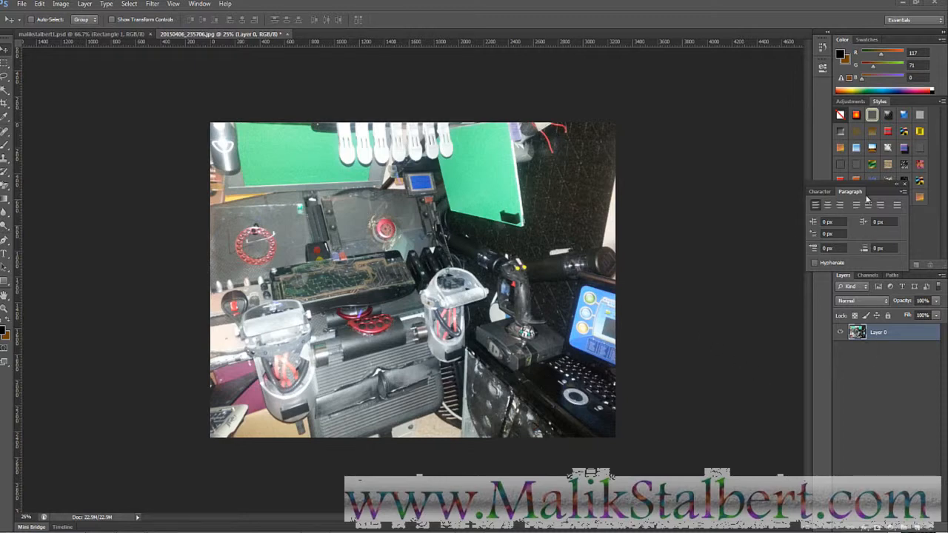
- Move the Paragraph panel aside, unlock the photo as Layer 0, and open an Explorer window
{"action": "left_click_drag", "start_coordinate": [862, 181], "coordinate": [781, 76]}
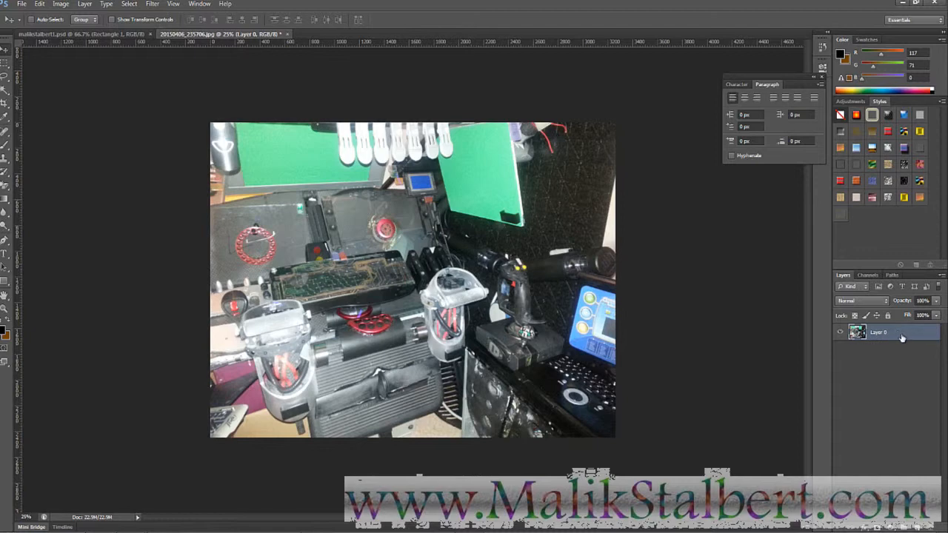
{"action": "double_click", "coordinate": [902, 338]}
{"action": "left_click", "coordinate": [789, 132]}
{"action": "left_click", "coordinate": [779, 532]}
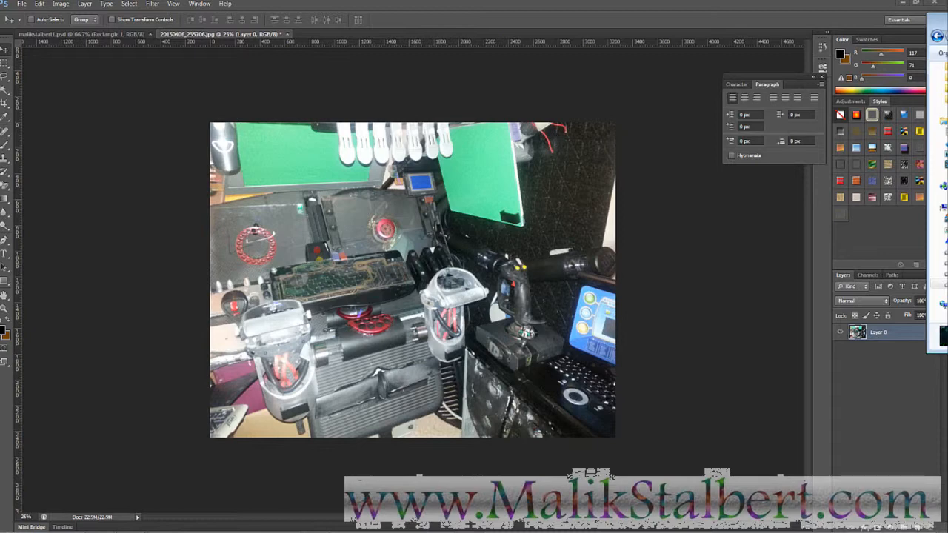
- Place the FinalLarge Earth HUD image as a new layer over the photo's upper-left area
{"action": "left_click_drag", "start_coordinate": [942, 285], "coordinate": [354, 262]}
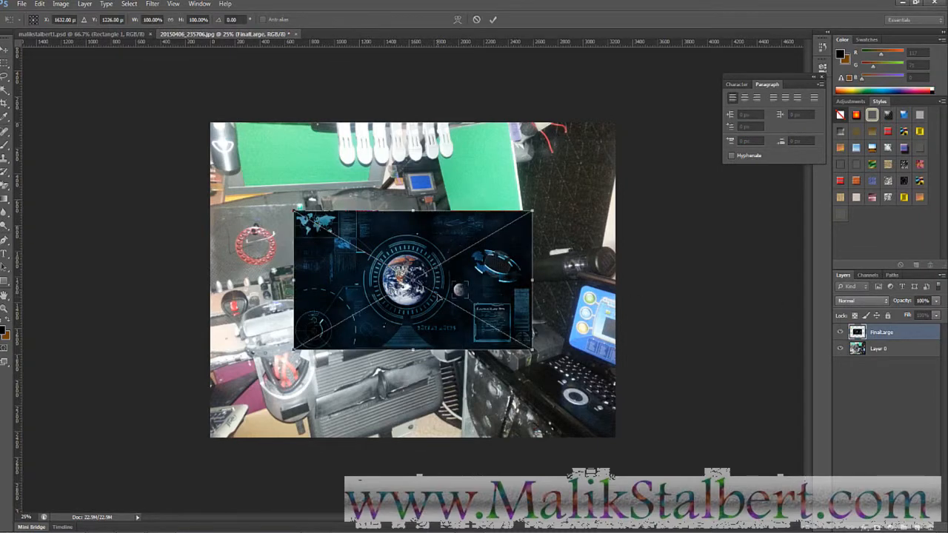
{"action": "left_click_drag", "start_coordinate": [442, 300], "coordinate": [374, 252]}
{"action": "key", "text": "Return"}
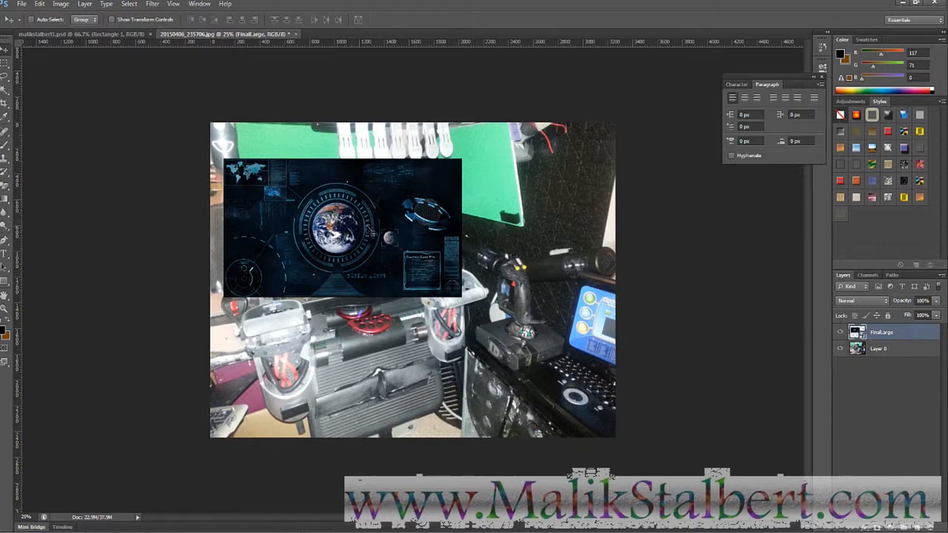
{"action": "left_click_drag", "start_coordinate": [372, 234], "coordinate": [386, 249]}
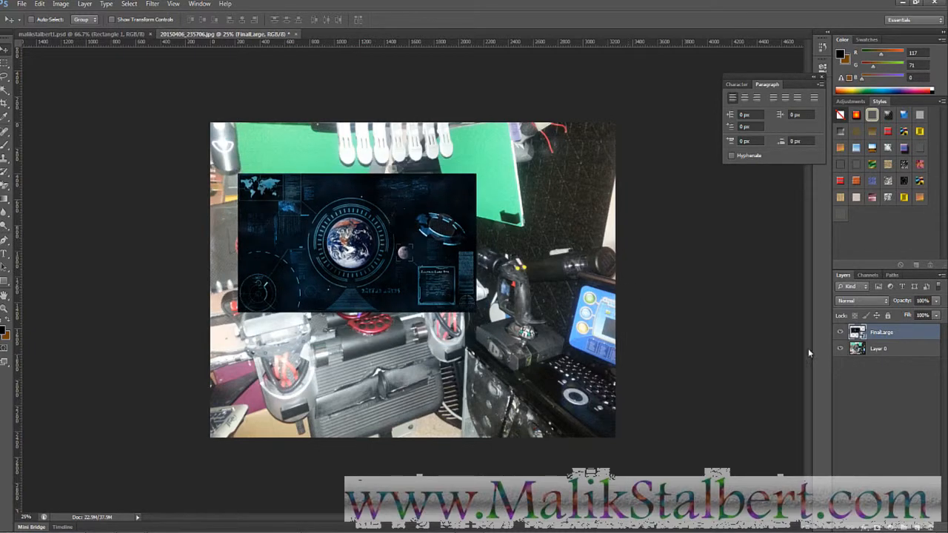
- Rasterize the FinalLarge HUD layer and move it lower on the photo
{"action": "right_click", "coordinate": [903, 337]}
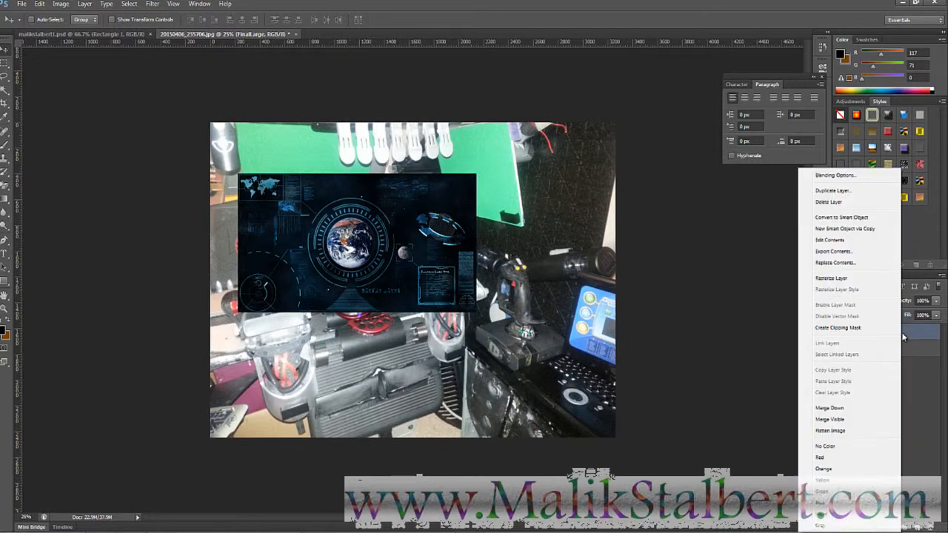
{"action": "left_click", "coordinate": [844, 280]}
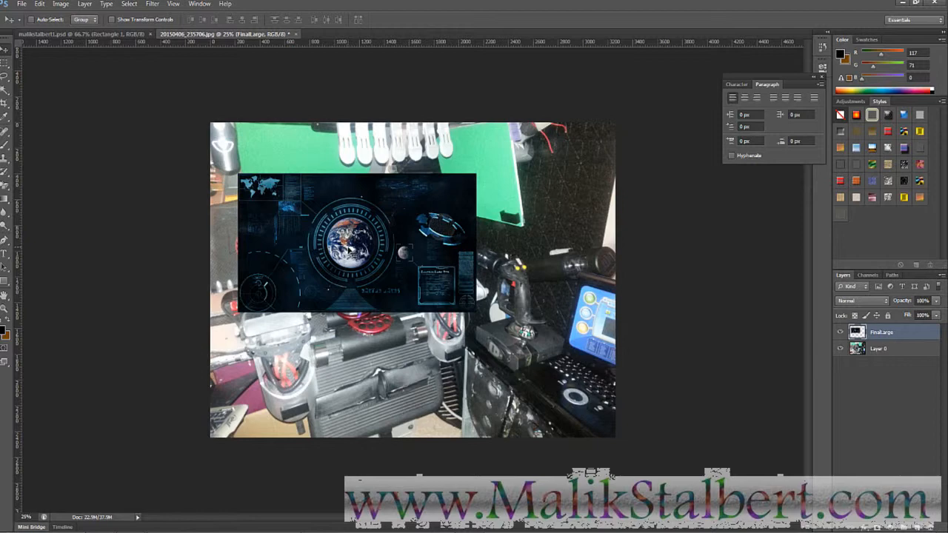
{"action": "left_click_drag", "start_coordinate": [359, 249], "coordinate": [348, 334]}
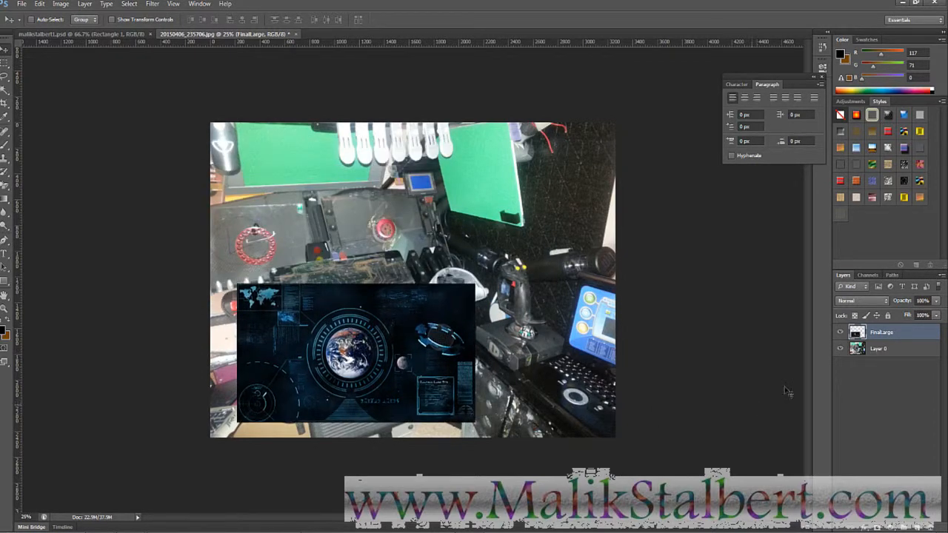
{"action": "left_click", "coordinate": [904, 353]}
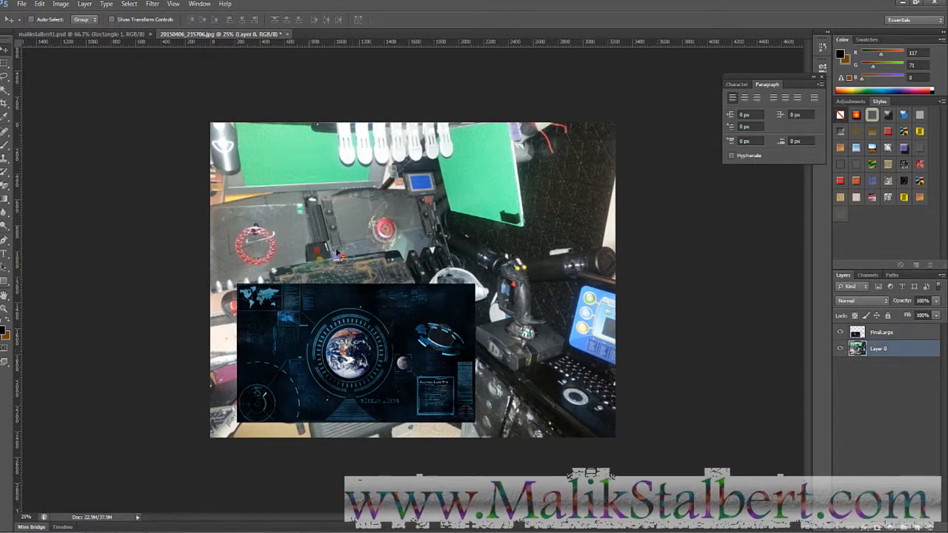
{"action": "left_click", "coordinate": [896, 335]}
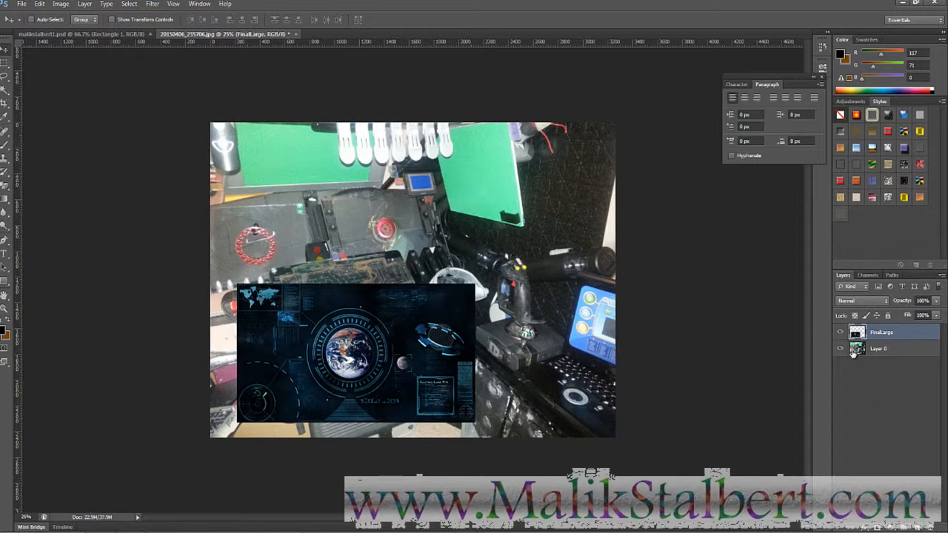
- Rename the photo layer 'background' and the HUD layer 'monitor_1'
{"action": "double_click", "coordinate": [877, 349]}
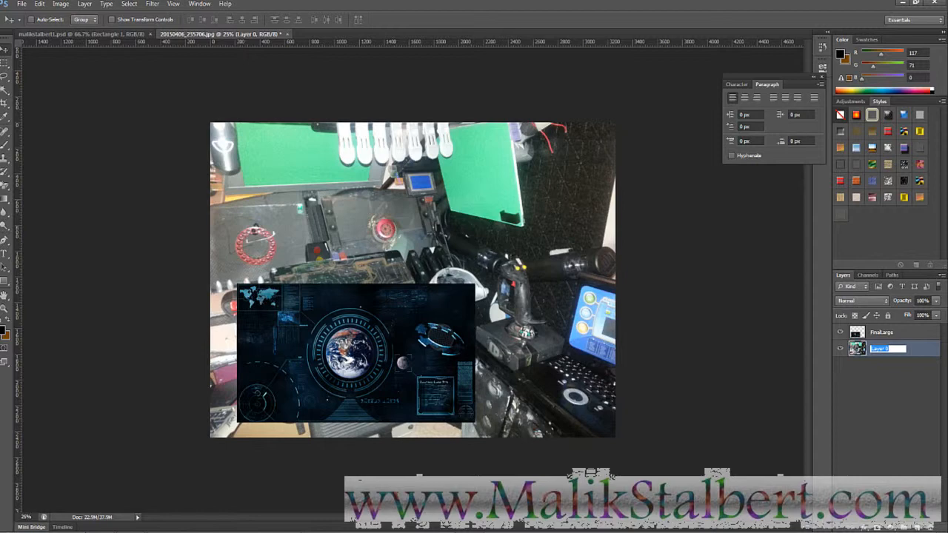
{"action": "type", "text": "bi"}
{"action": "type", "text": "ckground"}
{"action": "key", "text": "Return"}
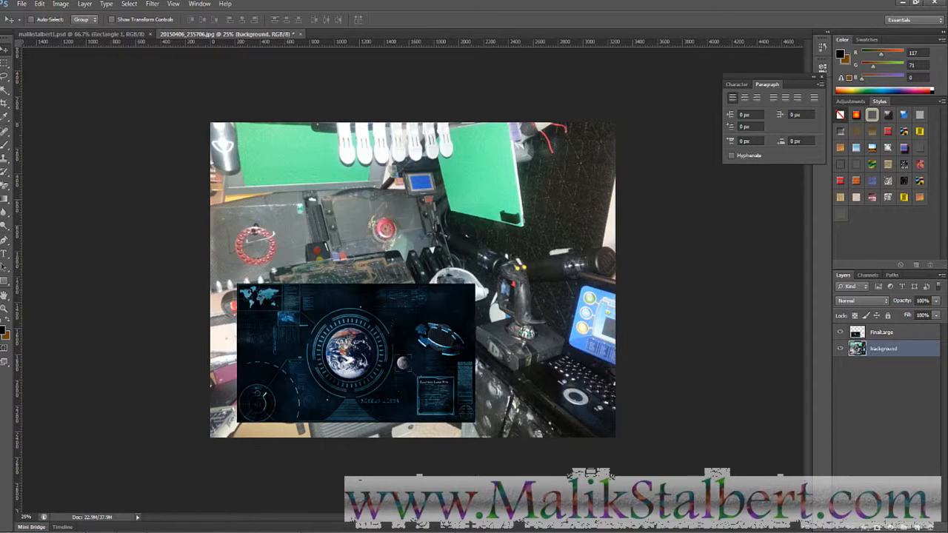
{"action": "double_click", "coordinate": [885, 332]}
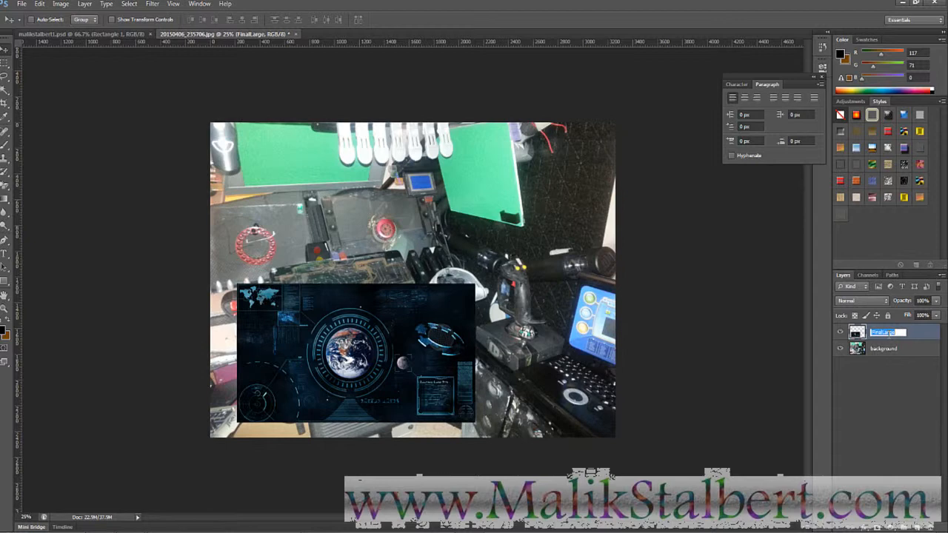
{"action": "type", "text": "md"}
{"action": "key", "text": "Return"}
- Magic Wand the left green board on background and copy it to a new Layer 1
{"action": "left_click_drag", "start_coordinate": [372, 341], "coordinate": [354, 361]}
{"action": "left_click", "coordinate": [889, 353]}
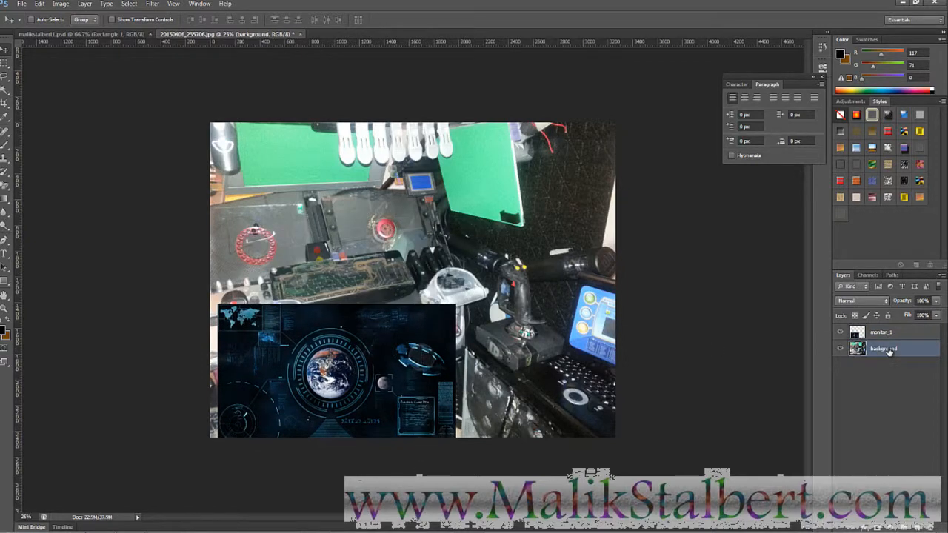
{"action": "key", "text": "w"}
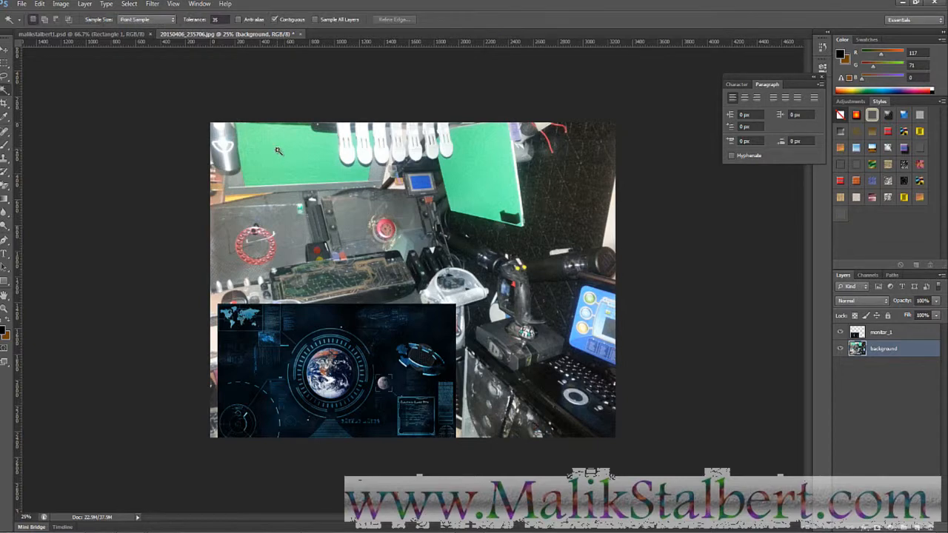
{"action": "left_click", "coordinate": [277, 151]}
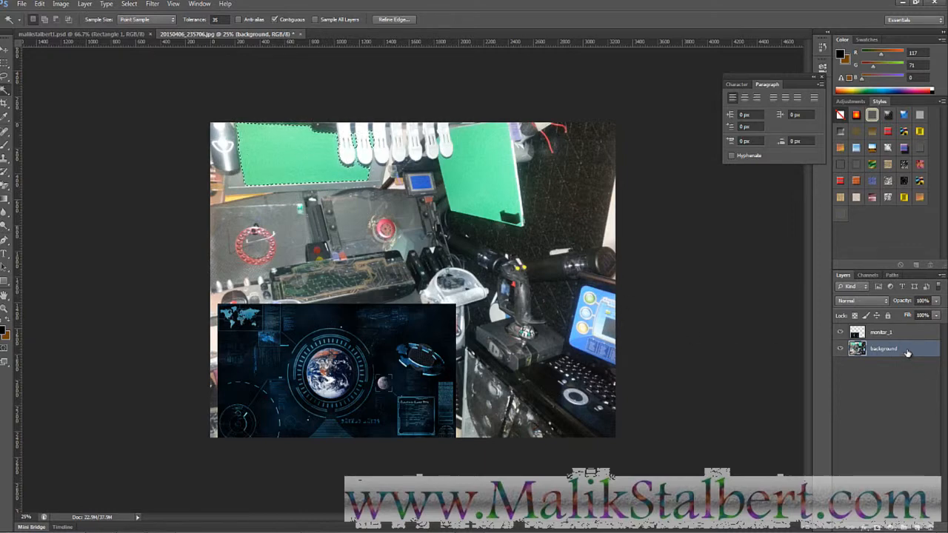
{"action": "key", "text": "ctrl+j"}
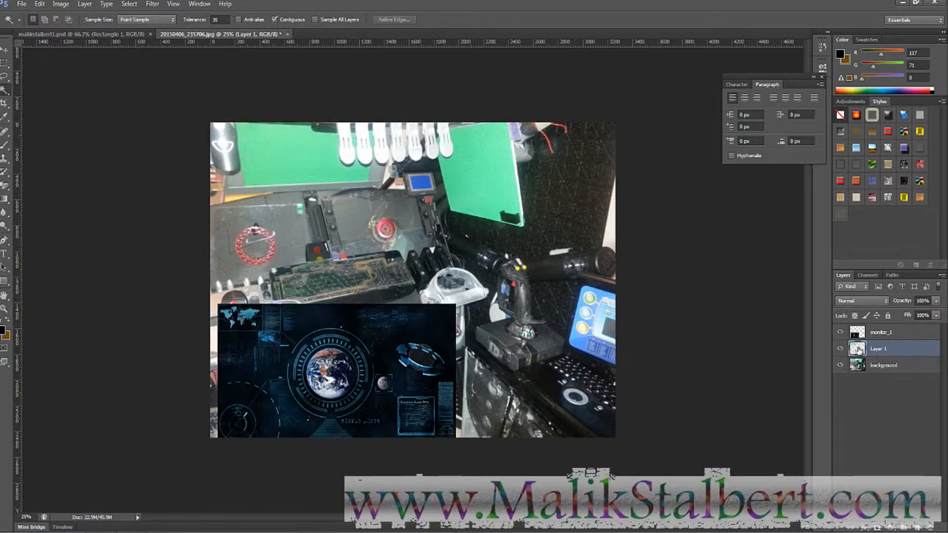
- Hide the background and monitor_1 layers so only the green board shows
{"action": "double_click", "coordinate": [878, 348]}
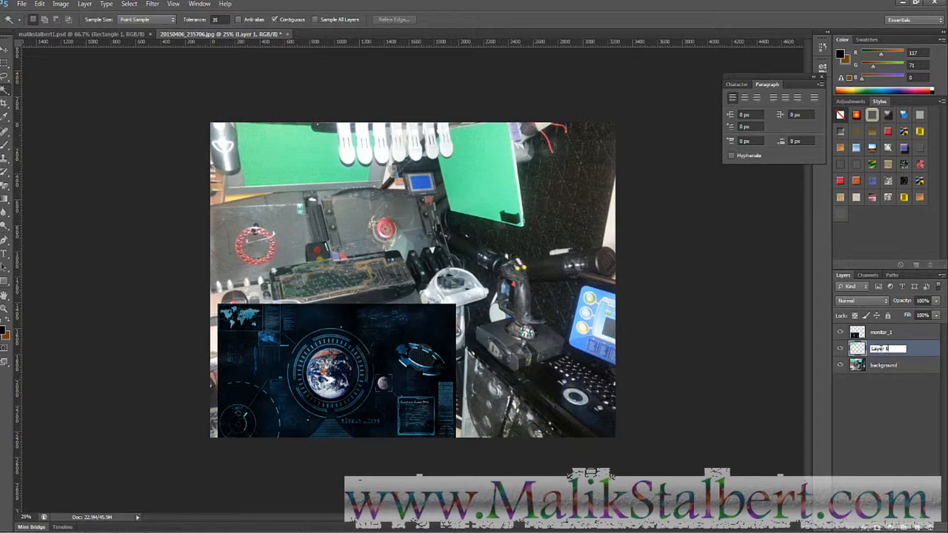
{"action": "left_click_drag", "start_coordinate": [888, 349], "coordinate": [836, 357]}
{"action": "left_click", "coordinate": [839, 365]}
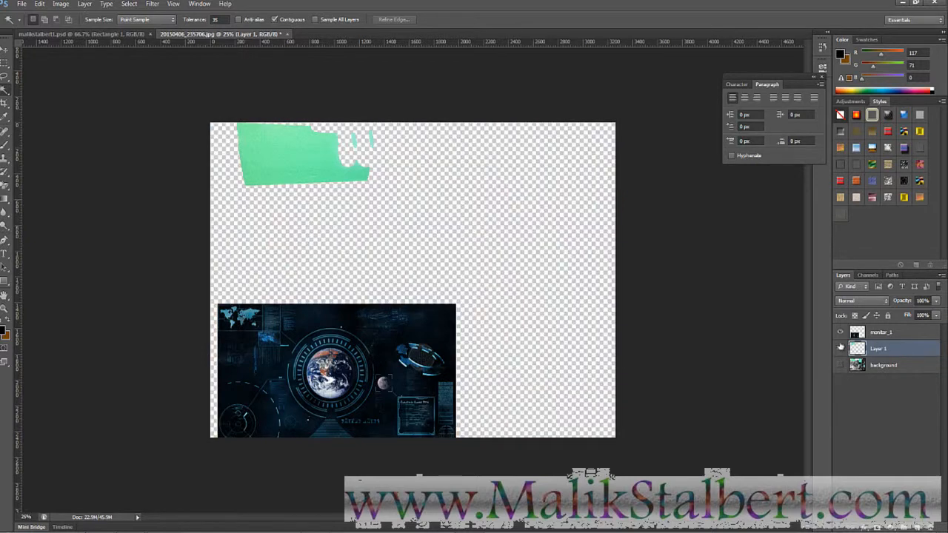
{"action": "left_click", "coordinate": [840, 333]}
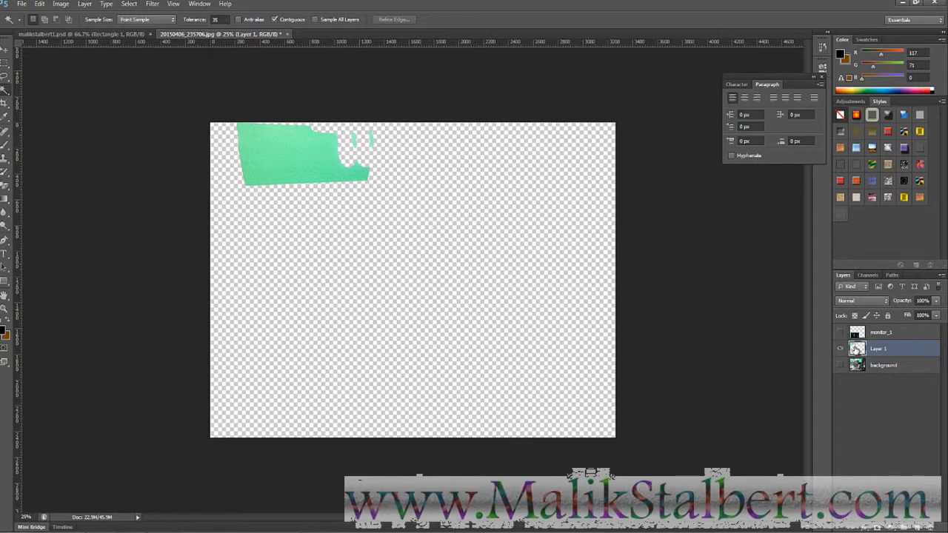
- Rename Layer 1 to 'monitor_1_mask'
{"action": "double_click", "coordinate": [879, 348]}
{"action": "key", "text": "Return"}
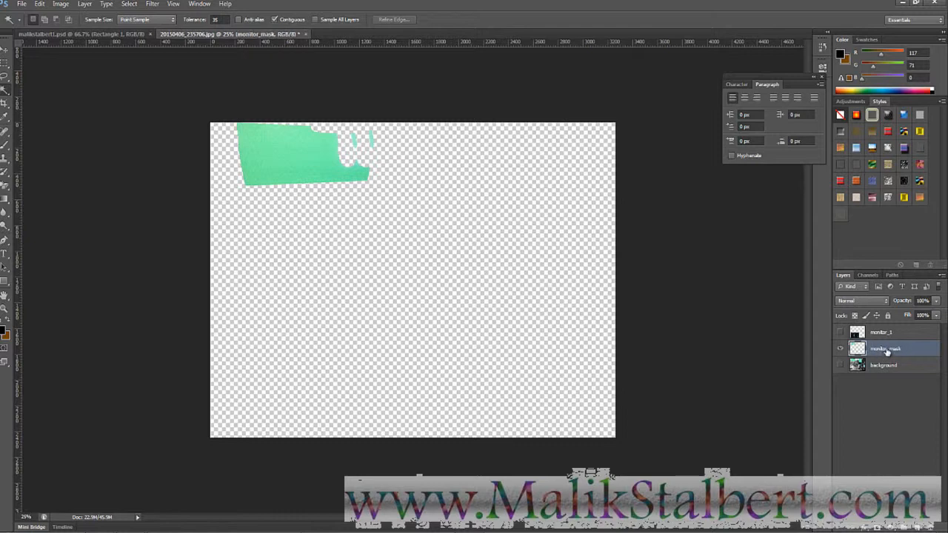
{"action": "double_click", "coordinate": [887, 349]}
{"action": "left_click", "coordinate": [891, 349]}
{"action": "key", "text": "Delete"}
{"action": "type", "text": "_1_"}
{"action": "left_click", "coordinate": [936, 421]}
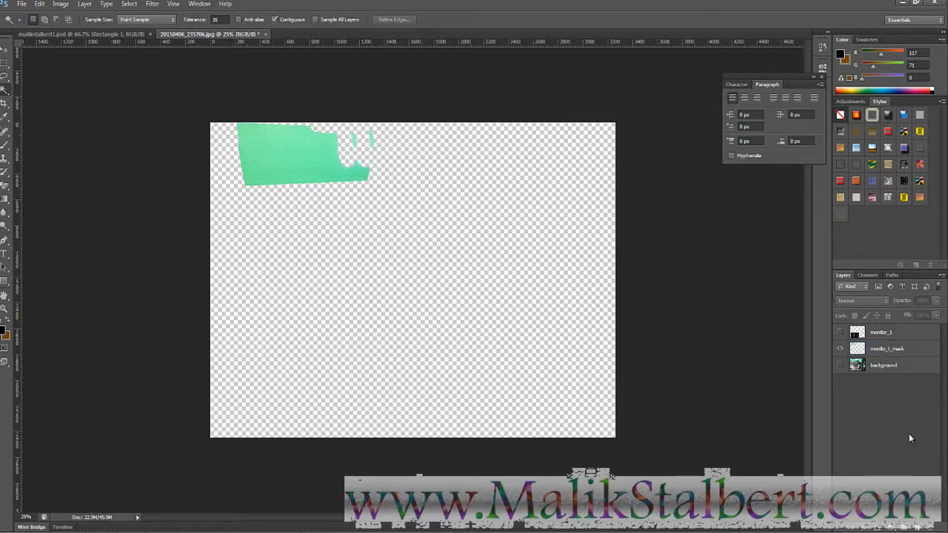
- Clip the monitor_1 HUD to the mask layer with Ctrl+Alt+G and shift it up
{"action": "left_click", "coordinate": [839, 333]}
{"action": "left_click", "coordinate": [839, 348]}
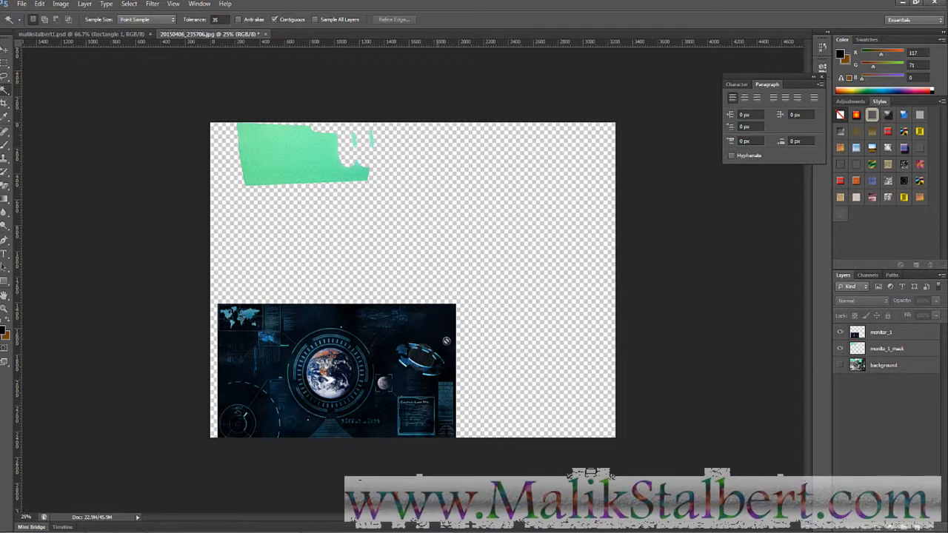
{"action": "left_click", "coordinate": [893, 336]}
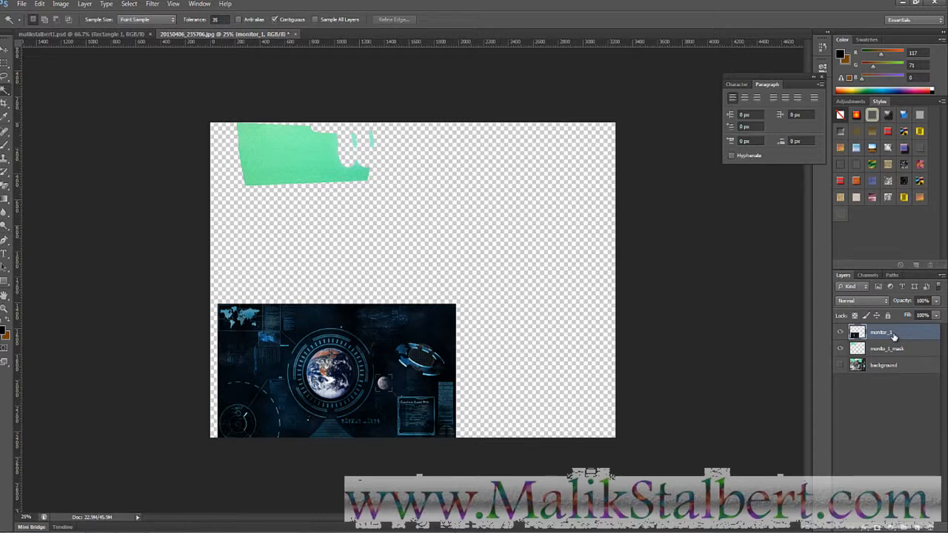
{"action": "key", "text": "ctrl+alt+g"}
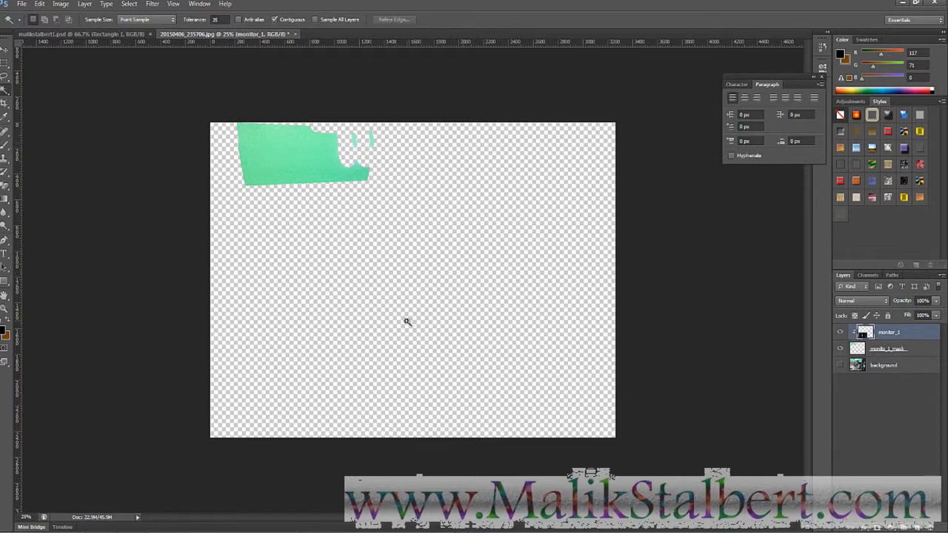
{"action": "key", "text": "v"}
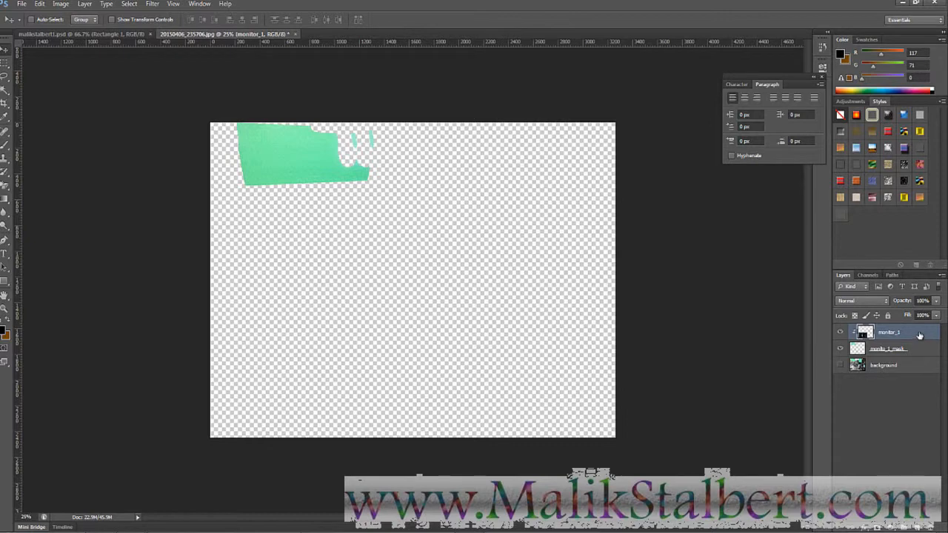
{"action": "left_click_drag", "start_coordinate": [435, 310], "coordinate": [359, 89]}
{"action": "left_click_drag", "start_coordinate": [337, 233], "coordinate": [339, 208]}
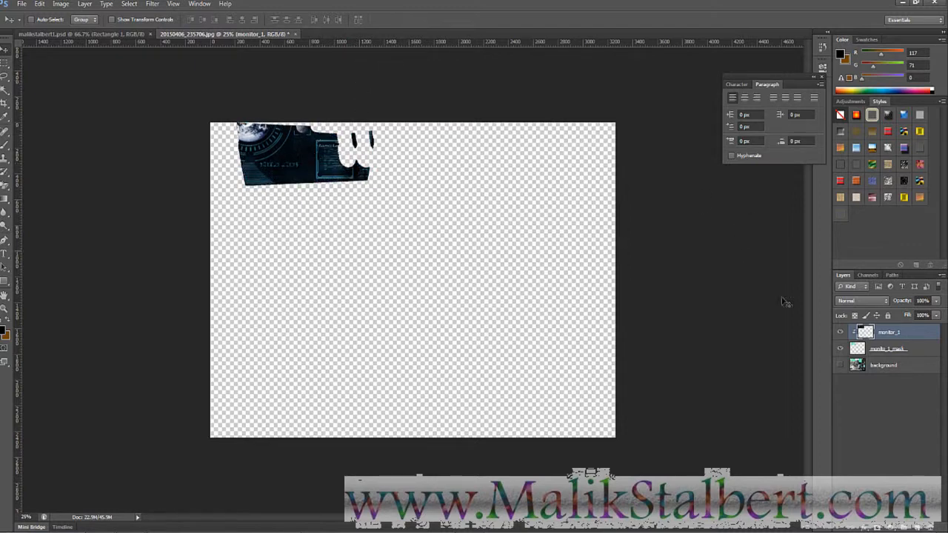
- Show all layers again and move the HUD image onto the left green monitor
{"action": "left_click", "coordinate": [841, 366]}
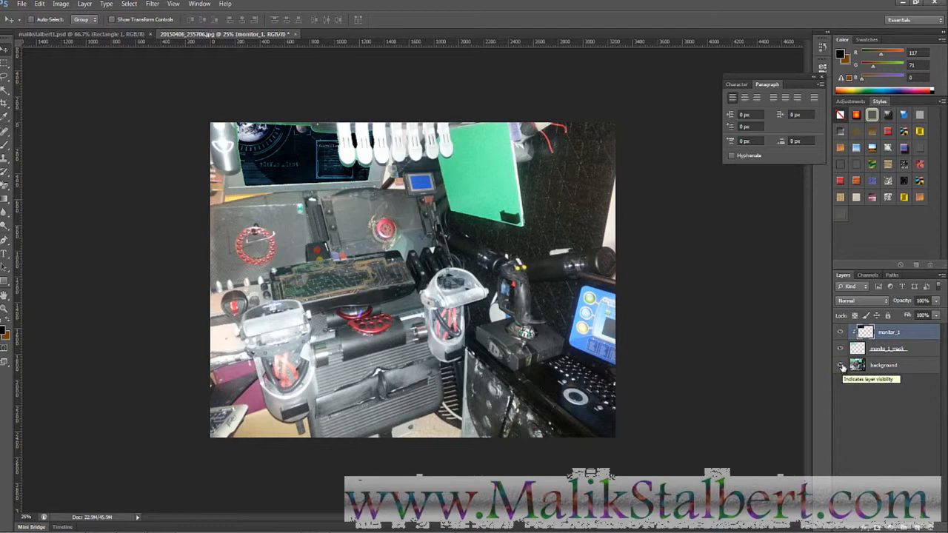
{"action": "left_click", "coordinate": [841, 366]}
{"action": "left_click", "coordinate": [840, 332]}
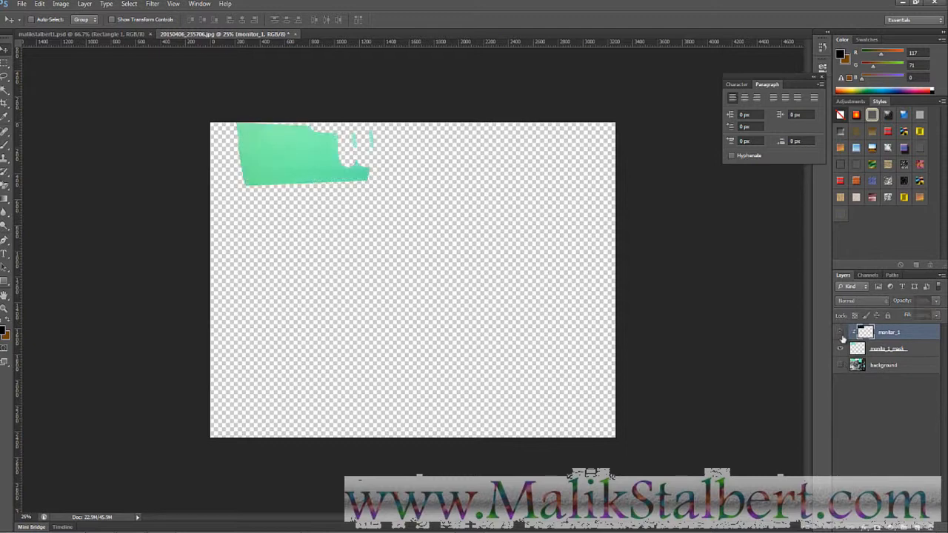
{"action": "left_click_drag", "start_coordinate": [856, 335], "coordinate": [875, 328]}
{"action": "left_click", "coordinate": [840, 332]}
{"action": "left_click", "coordinate": [839, 366]}
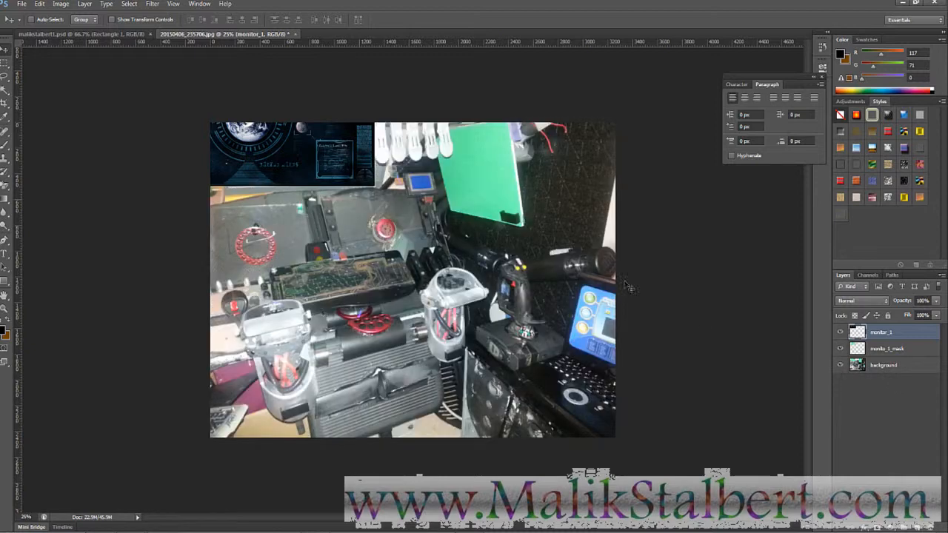
{"action": "left_click_drag", "start_coordinate": [324, 149], "coordinate": [422, 304]}
{"action": "left_click_drag", "start_coordinate": [361, 264], "coordinate": [402, 285]}
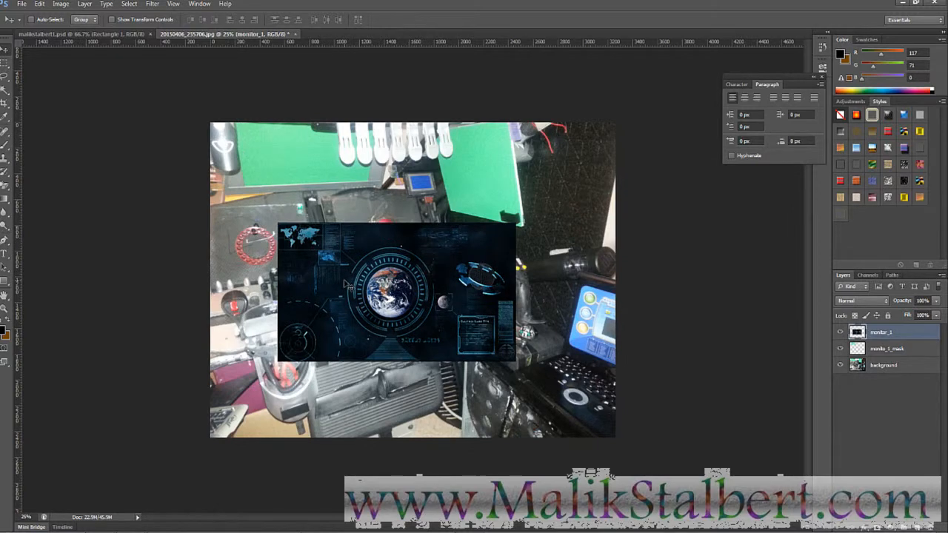
{"action": "left_click_drag", "start_coordinate": [346, 284], "coordinate": [325, 202]}
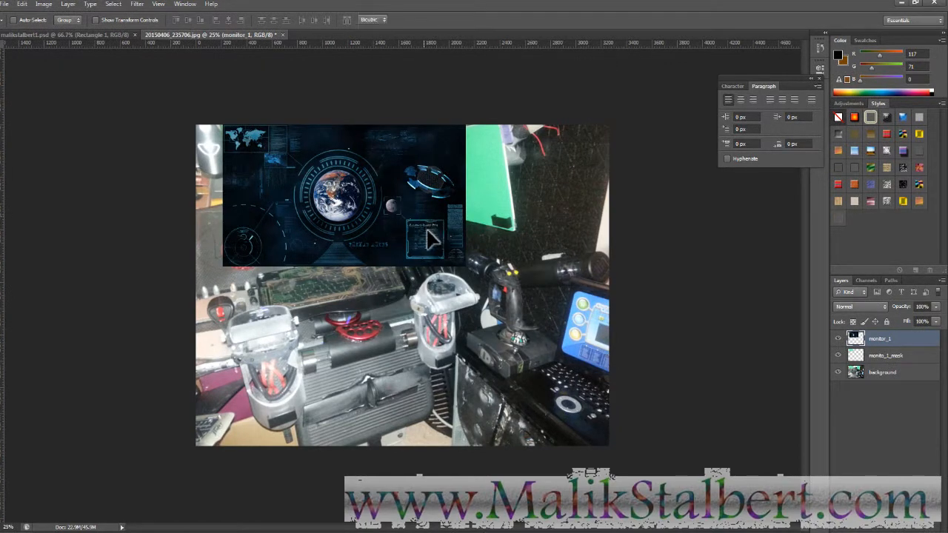
- Free Transform the HUD, dragging its corners roughly onto the monitor's corners
{"action": "key", "text": "ctrl+t"}
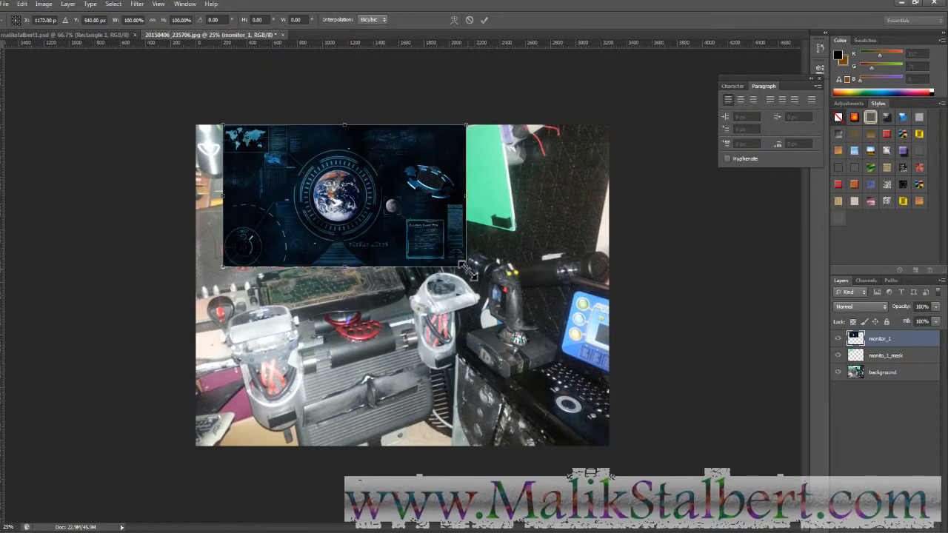
{"action": "left_click_drag", "start_coordinate": [465, 268], "coordinate": [320, 197]}
{"action": "left_click_drag", "start_coordinate": [401, 250], "coordinate": [402, 250]}
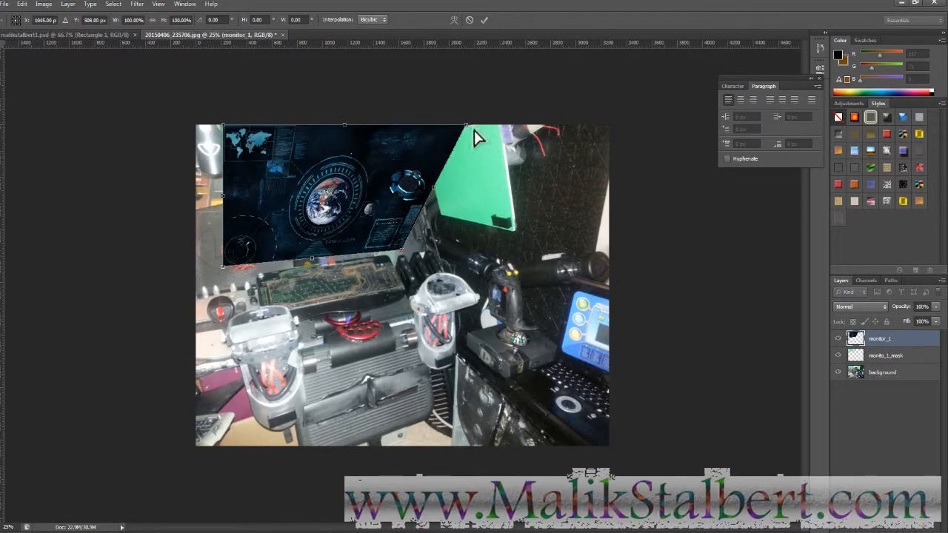
{"action": "left_click_drag", "start_coordinate": [466, 128], "coordinate": [368, 133]}
{"action": "left_click_drag", "start_coordinate": [403, 252], "coordinate": [358, 188]}
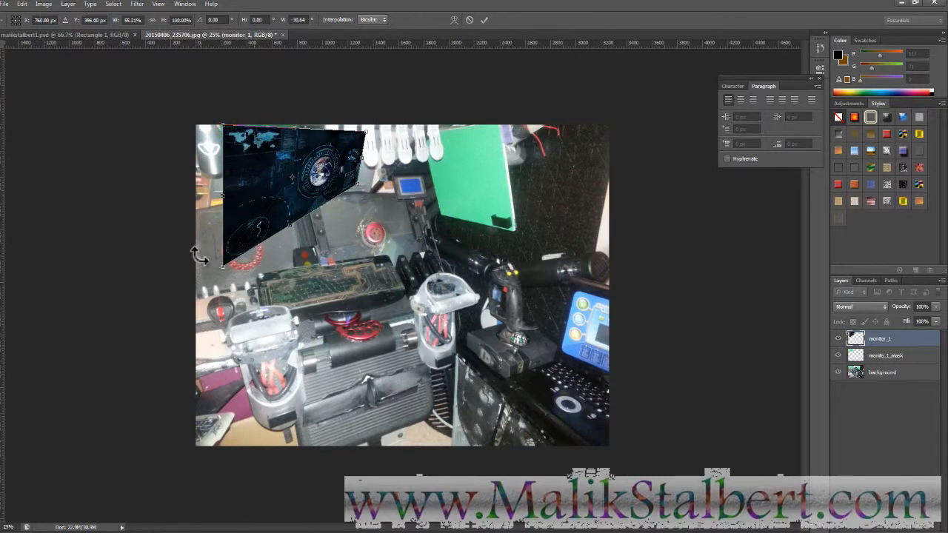
{"action": "left_click_drag", "start_coordinate": [223, 268], "coordinate": [231, 200]}
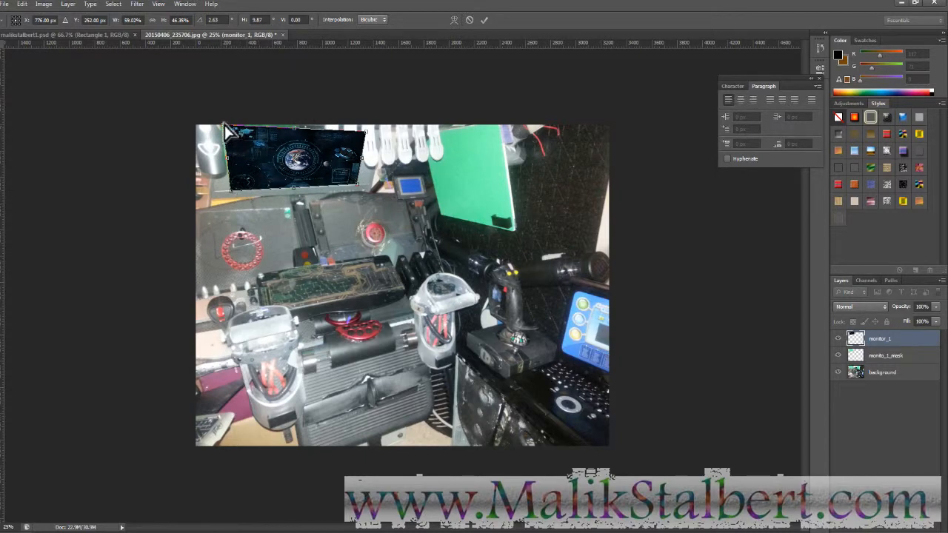
- Fine-tune all four HUD corners to the monitor frame and commit the distortion
{"action": "left_click_drag", "start_coordinate": [224, 125], "coordinate": [222, 124]}
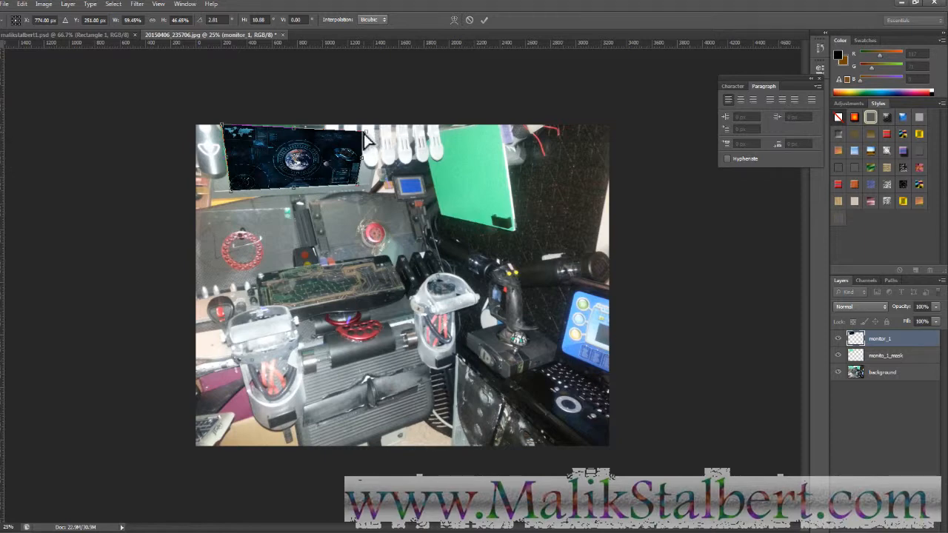
{"action": "left_click_drag", "start_coordinate": [365, 138], "coordinate": [370, 138]}
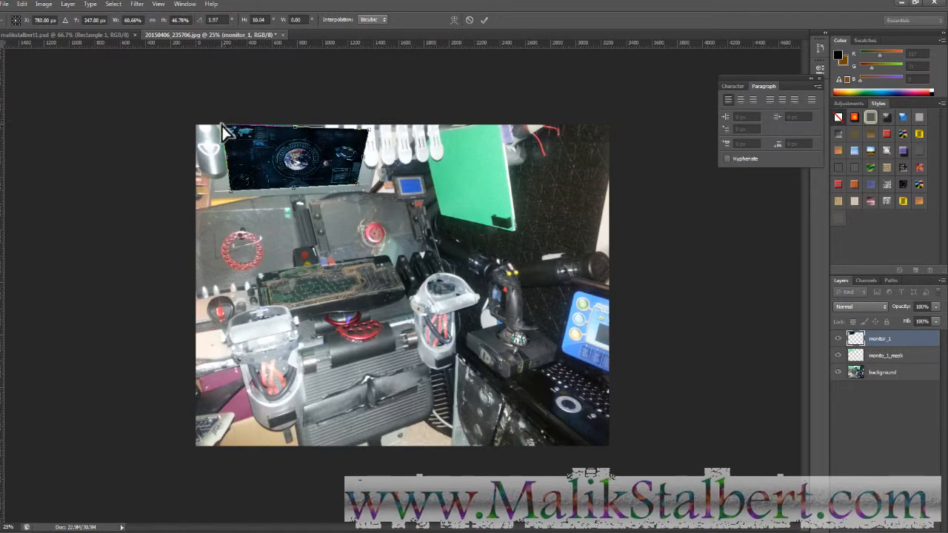
{"action": "left_click_drag", "start_coordinate": [221, 125], "coordinate": [219, 122]}
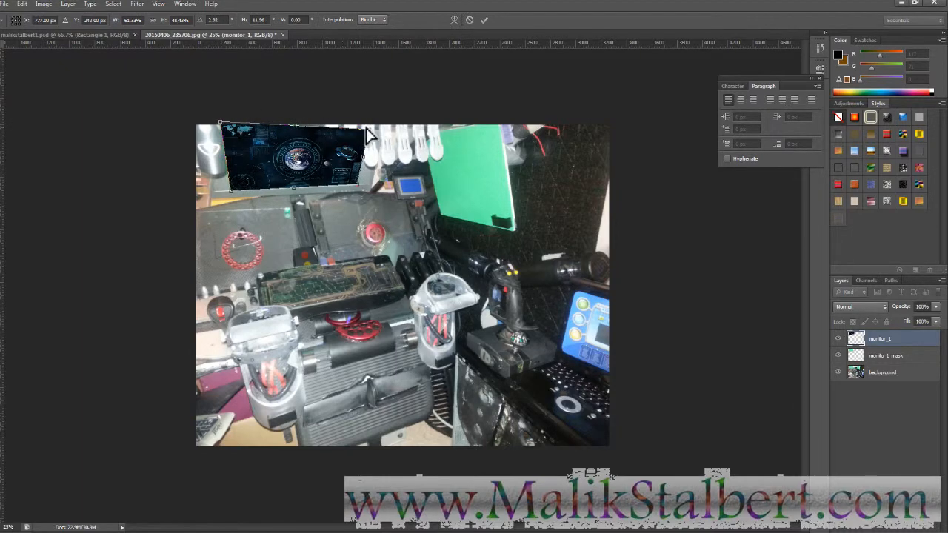
{"action": "left_click_drag", "start_coordinate": [370, 127], "coordinate": [368, 126]}
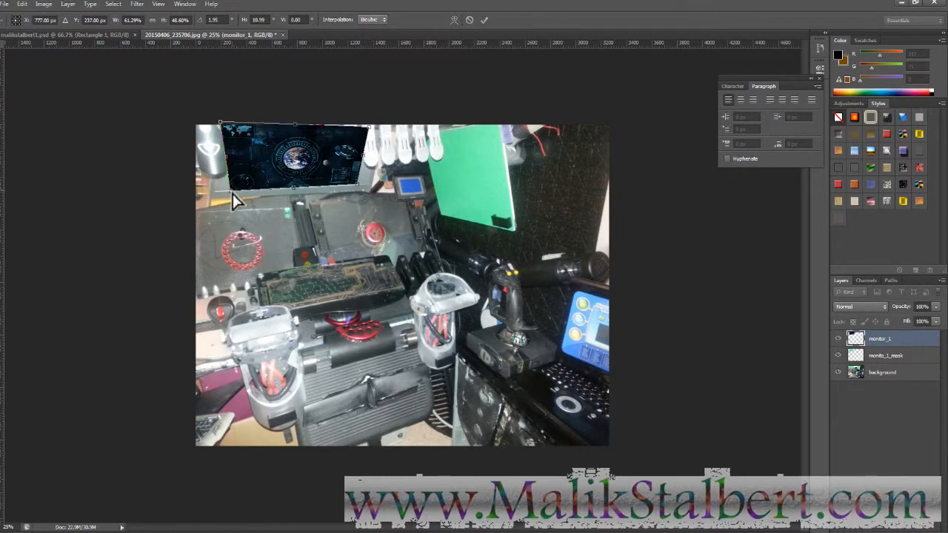
{"action": "left_click_drag", "start_coordinate": [231, 191], "coordinate": [230, 191]}
{"action": "left_click_drag", "start_coordinate": [357, 186], "coordinate": [356, 186]}
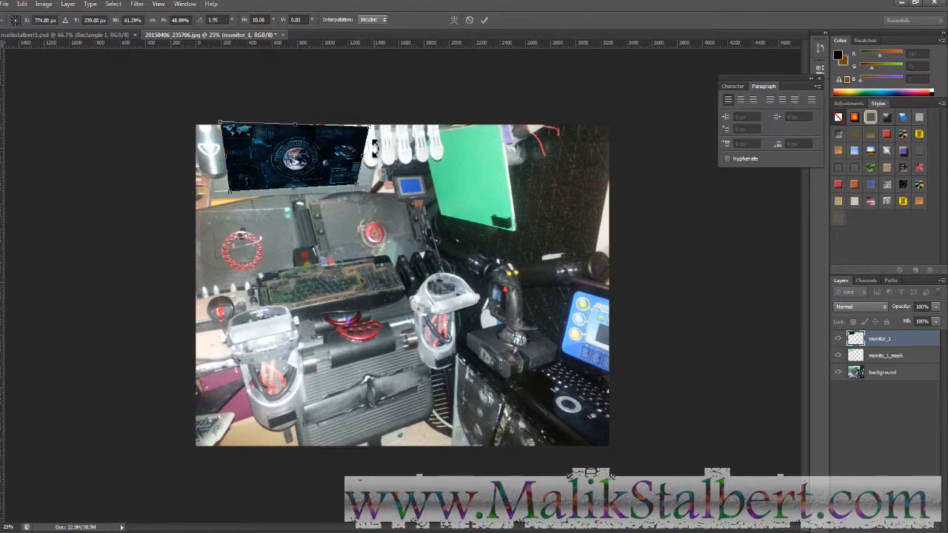
{"action": "key", "text": "Return"}
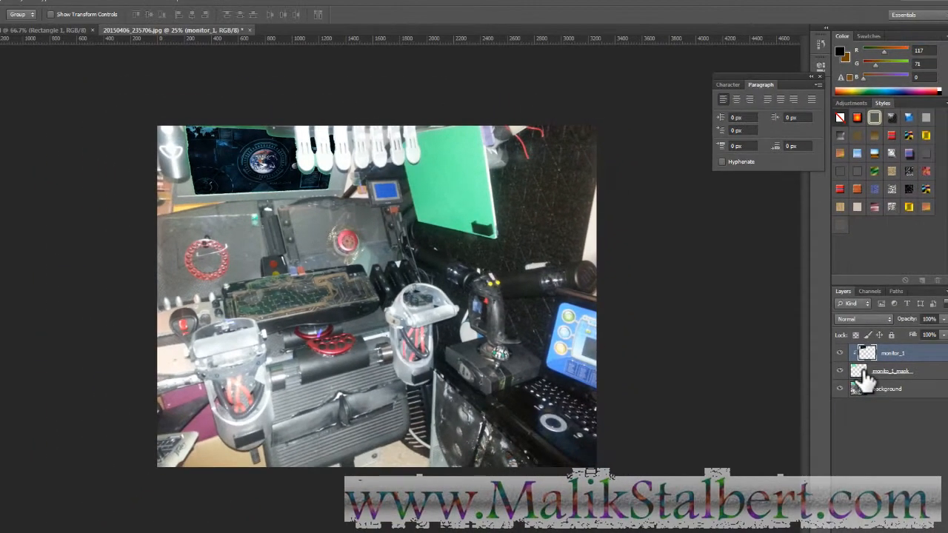
- Make monito_1_mask the active layer and pick the Polygonal Lasso Tool
{"action": "left_click", "coordinate": [915, 388]}
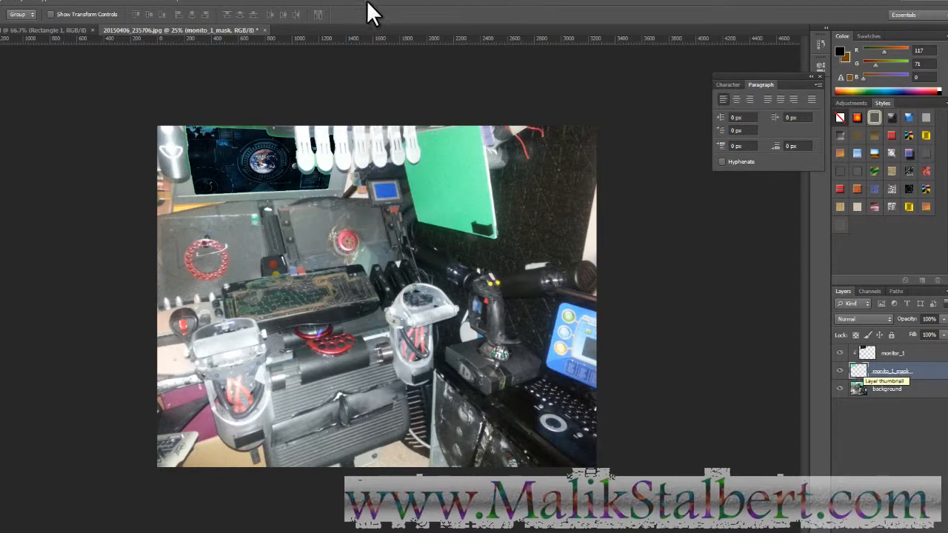
{"action": "key", "text": "b"}
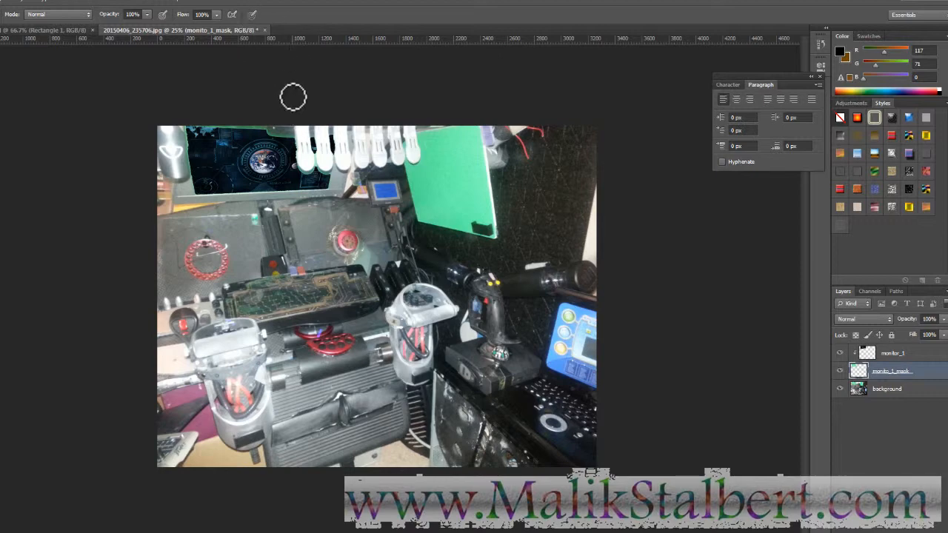
{"action": "key", "text": "l"}
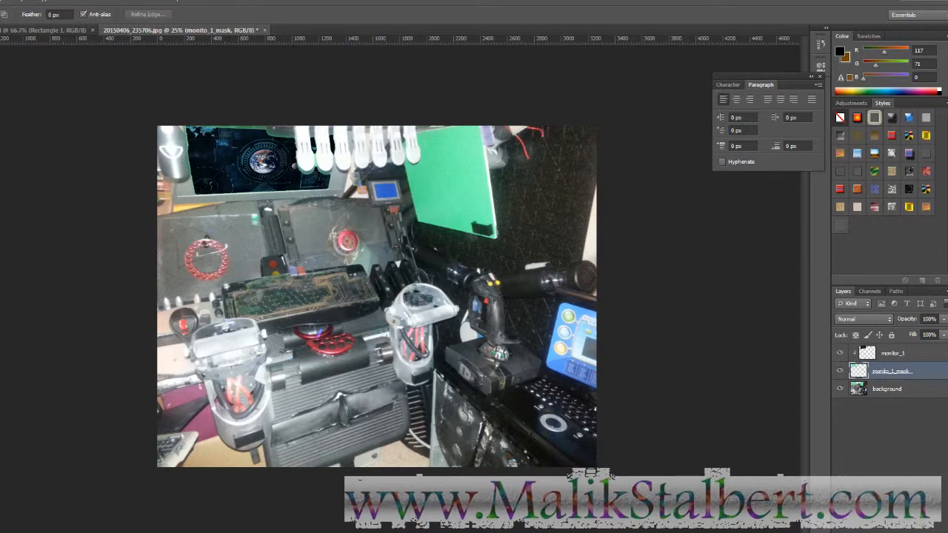
{"action": "left_click", "coordinate": [0, 74]}
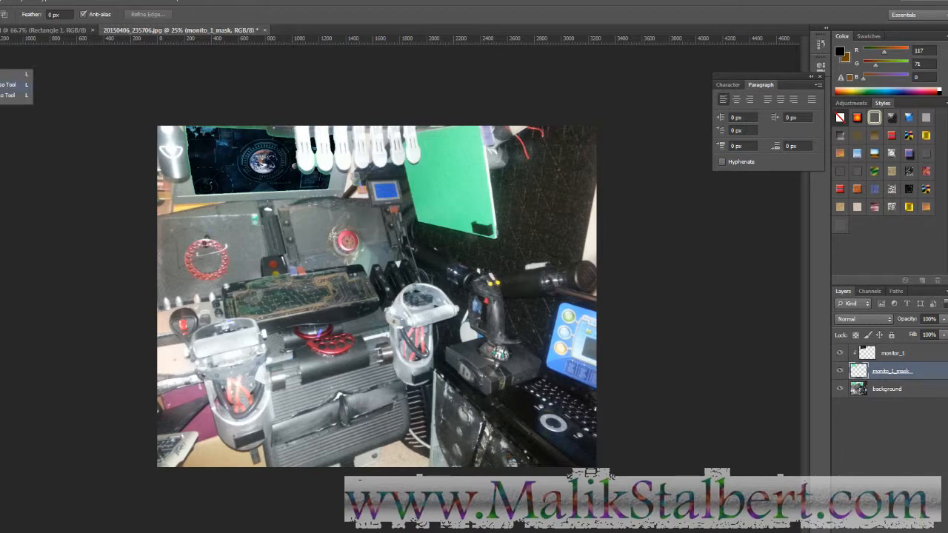
{"action": "left_click", "coordinate": [6, 86]}
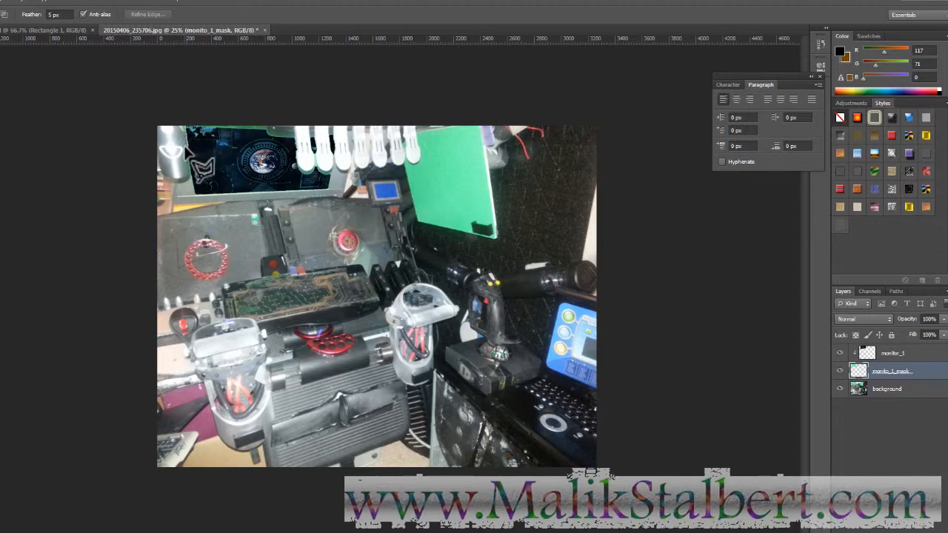
- Outline the top-left monitor screen, skirting the white clip, with a 5 px feathered selection
{"action": "left_click", "coordinate": [186, 147]}
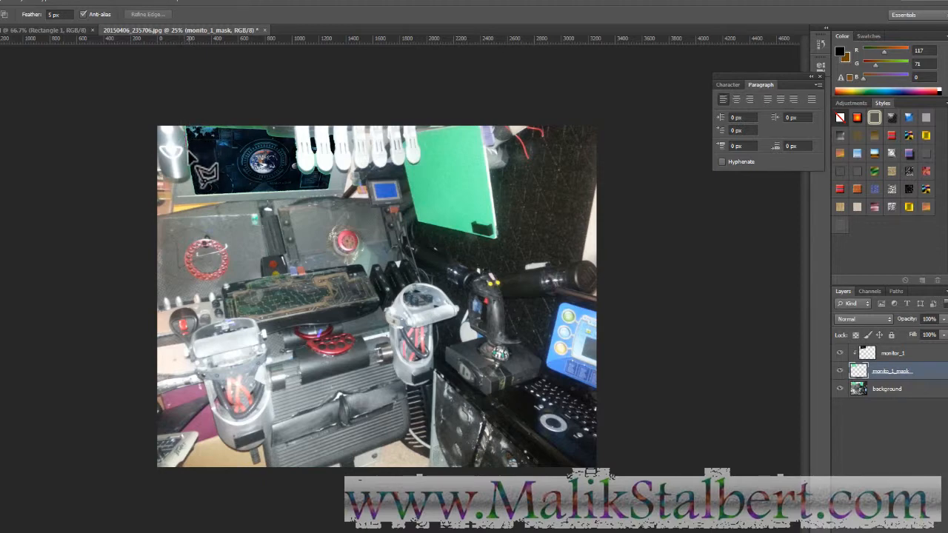
{"action": "left_click", "coordinate": [195, 198]}
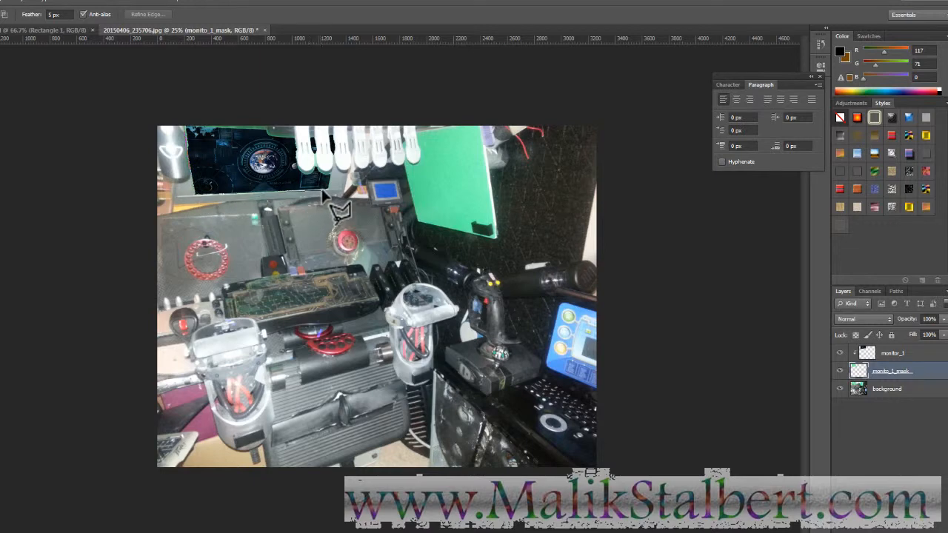
{"action": "left_click", "coordinate": [329, 190]}
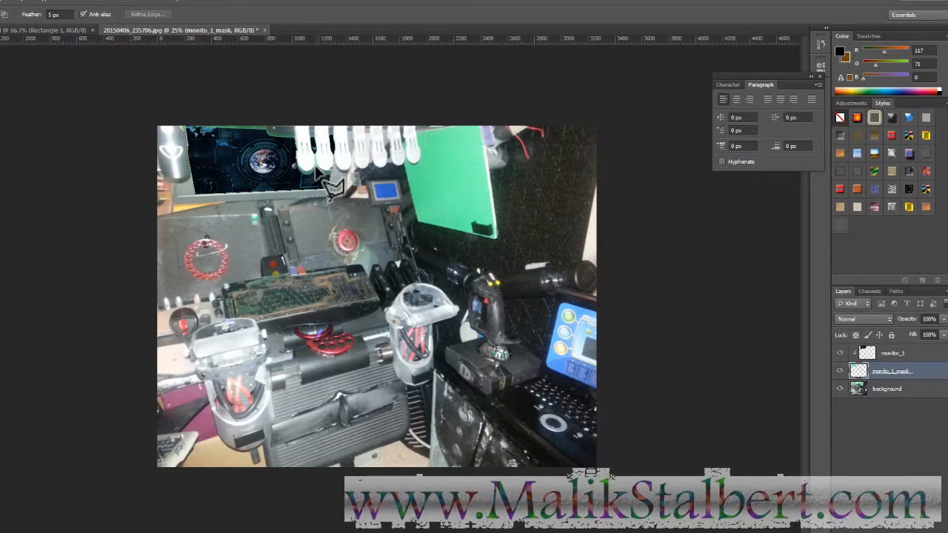
{"action": "left_click", "coordinate": [292, 162]}
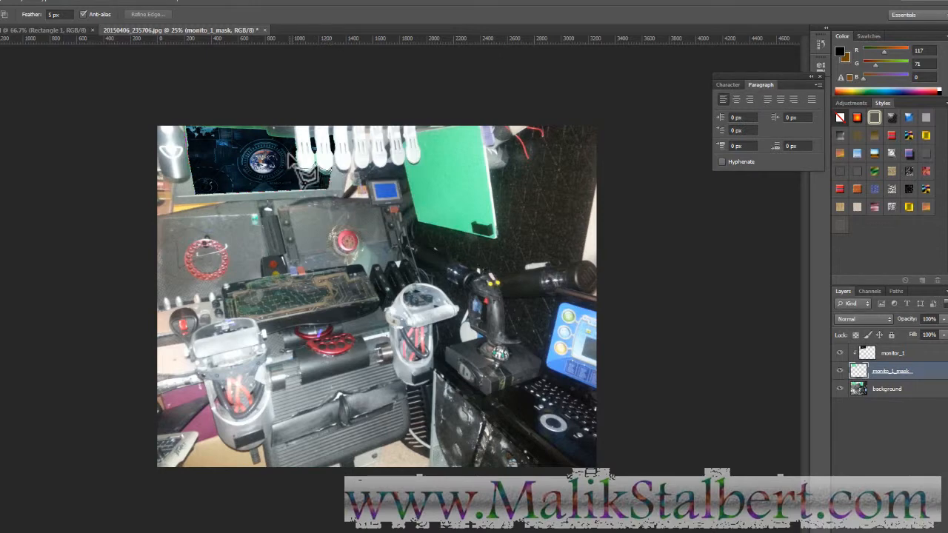
{"action": "left_click", "coordinate": [291, 135]}
{"action": "left_click", "coordinate": [190, 128]}
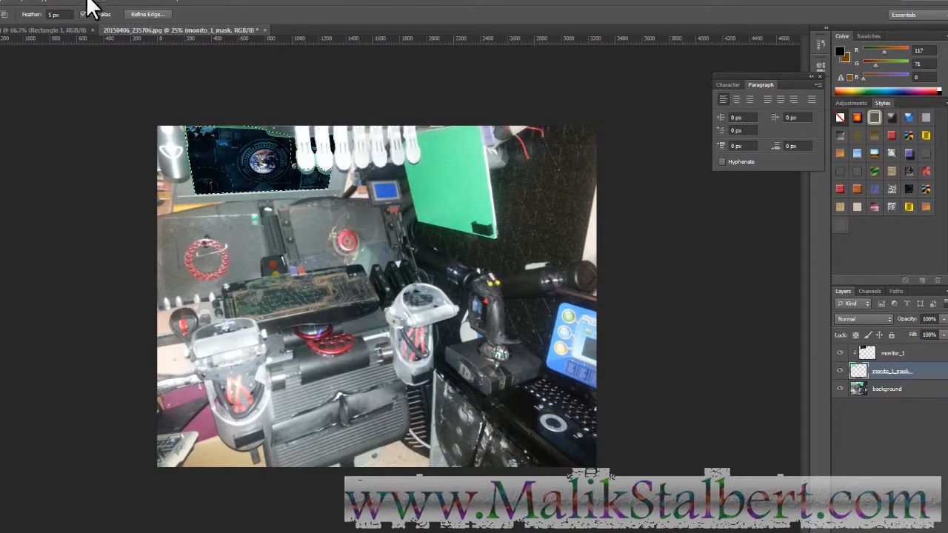
{"action": "key", "text": "b"}
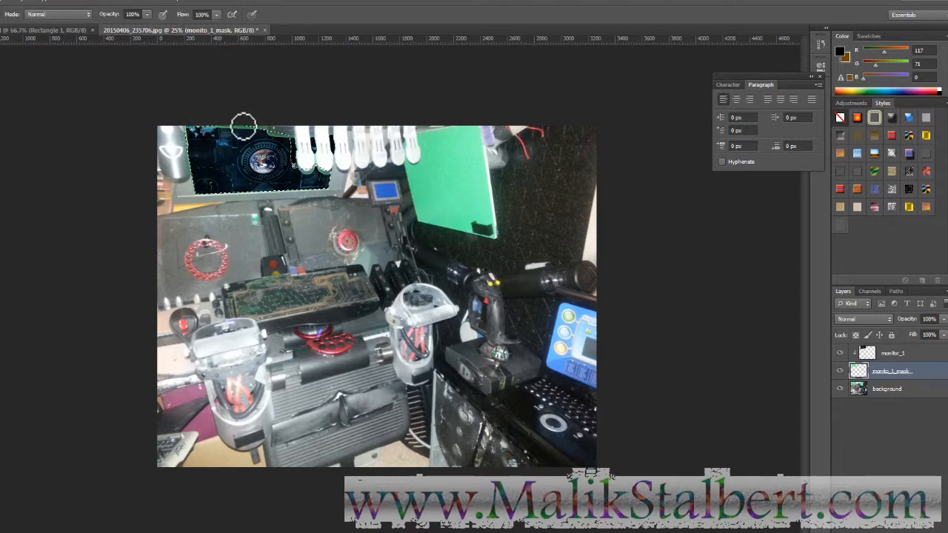
- Paint the mask inside the monitor selection, deselect, and hide the monito_1_mask layer
{"action": "mouse_move", "coordinate": [209, 129]}
{"action": "left_mouse_down"}
{"action": "mouse_move", "coordinate": [192, 182]}
{"action": "mouse_move", "coordinate": [228, 193]}
{"action": "mouse_move", "coordinate": [217, 189]}
{"action": "mouse_move", "coordinate": [313, 189]}
{"action": "left_mouse_up"}
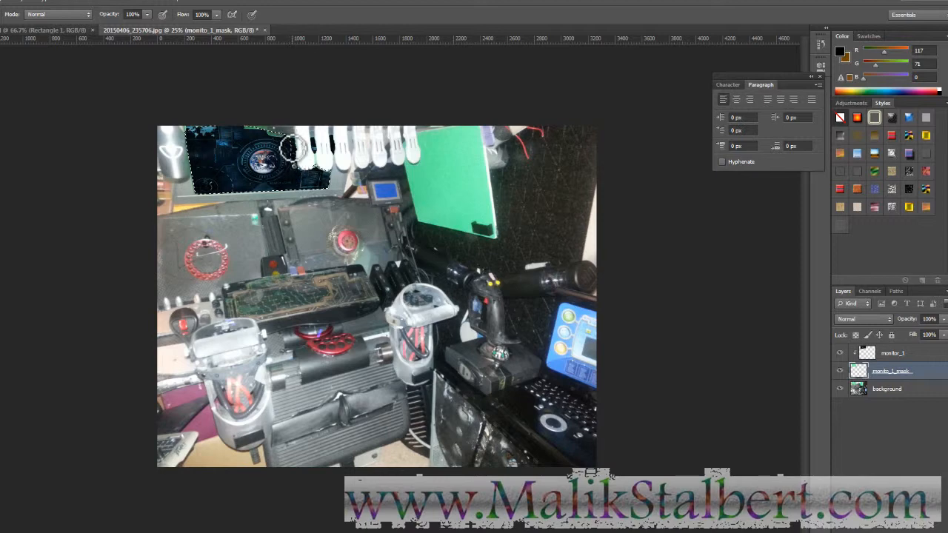
{"action": "mouse_move", "coordinate": [295, 159]}
{"action": "left_mouse_down"}
{"action": "mouse_move", "coordinate": [314, 170]}
{"action": "mouse_move", "coordinate": [315, 151]}
{"action": "left_mouse_up"}
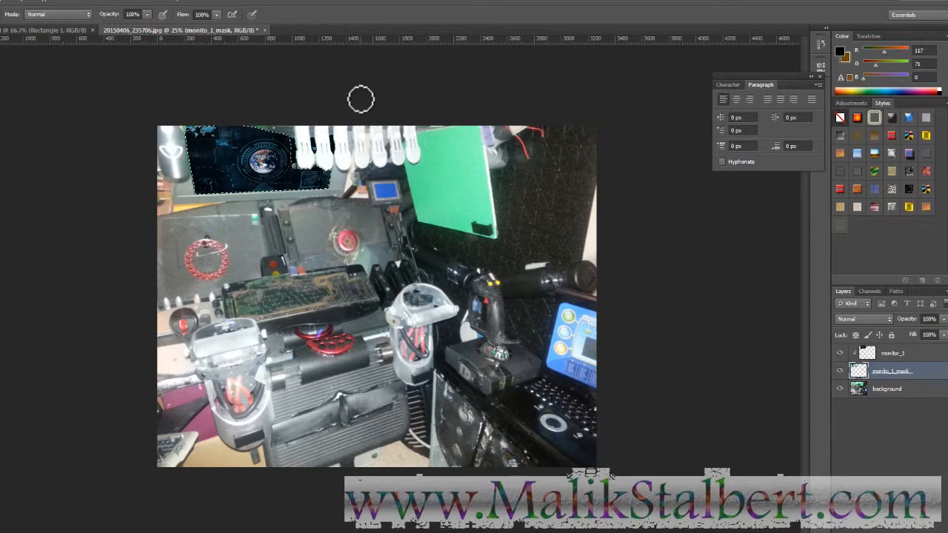
{"action": "key", "text": "ctrl+d"}
{"action": "left_click", "coordinate": [839, 371]}
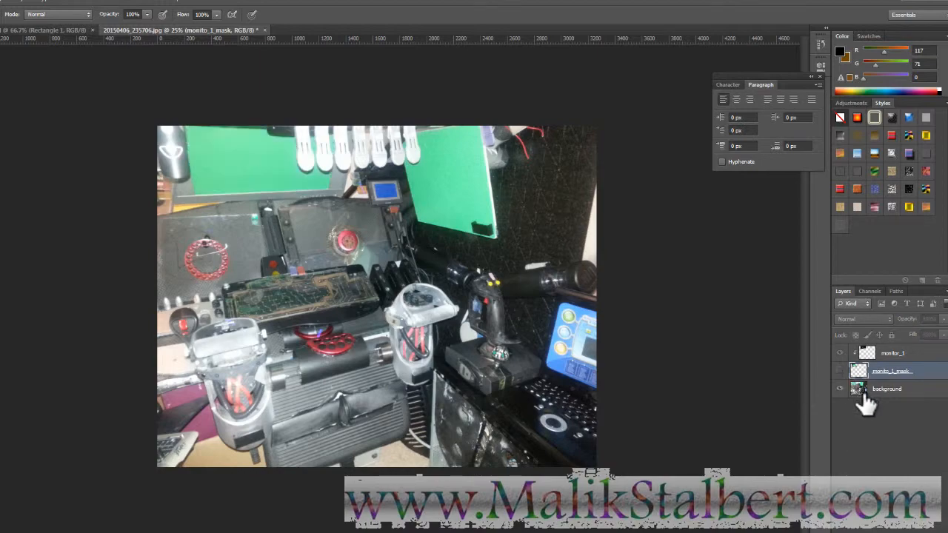
- Trim the background selection to just the white clips and copy them to Layer 1
{"action": "left_click", "coordinate": [861, 391]}
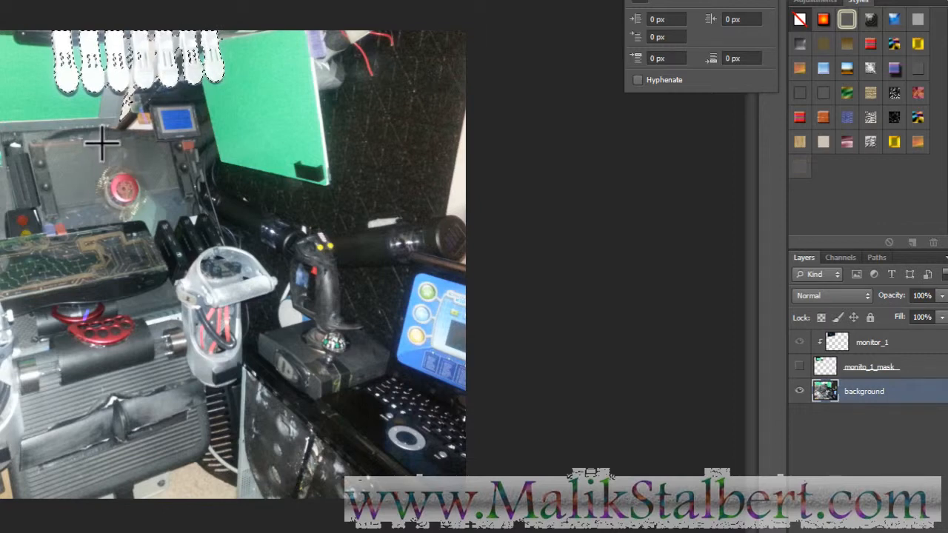
{"action": "left_click_drag", "start_coordinate": [75, 169], "coordinate": [162, 117]}
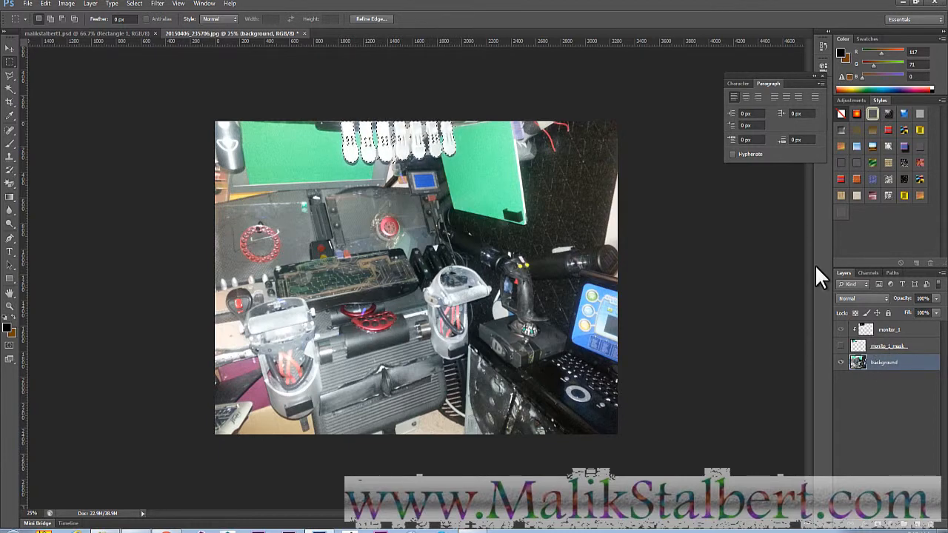
{"action": "key", "text": "ctrl+j"}
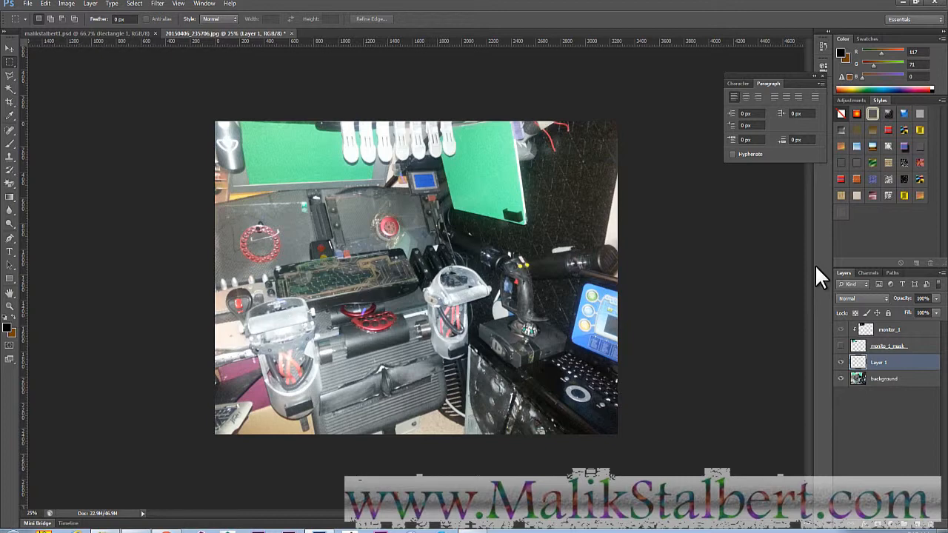
- Move Layer 1 above the monitor layers, then toggle layer visibility to check the Earth HUD on the monitor
{"action": "left_click_drag", "start_coordinate": [918, 376], "coordinate": [911, 323]}
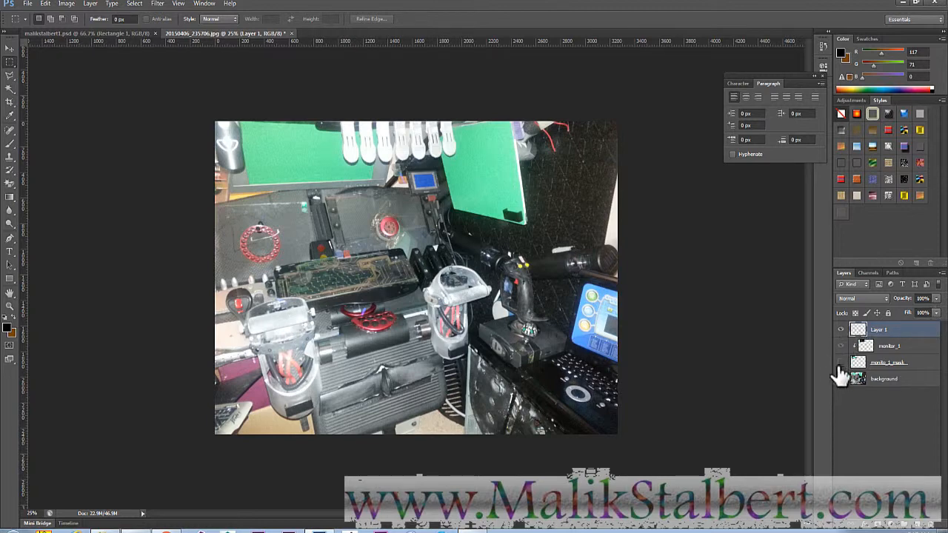
{"action": "left_click", "coordinate": [840, 363]}
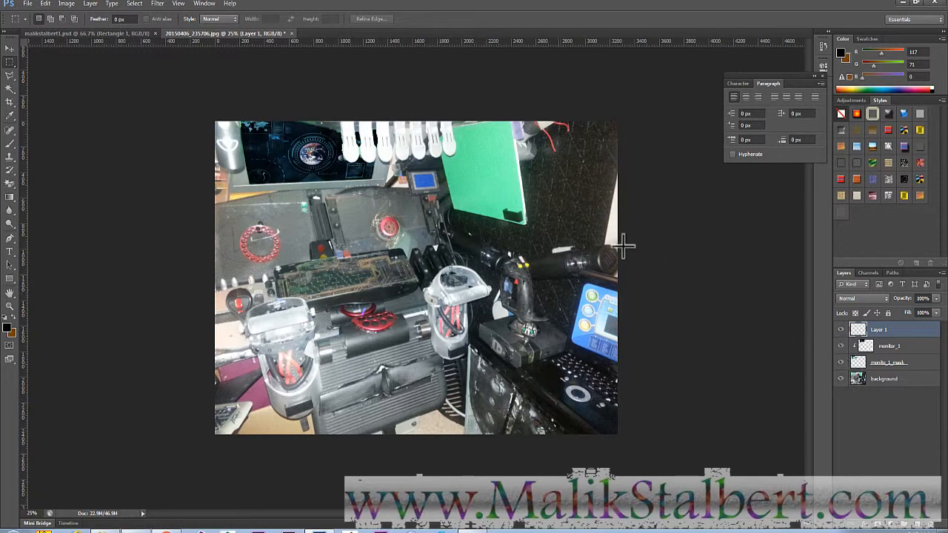
{"action": "left_click", "coordinate": [839, 362]}
{"action": "left_click", "coordinate": [840, 387]}
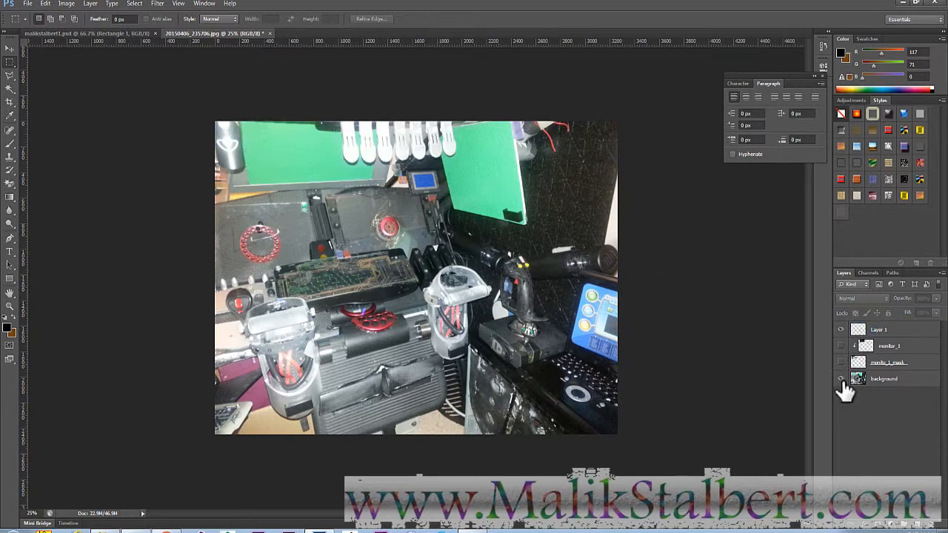
{"action": "left_click", "coordinate": [841, 379]}
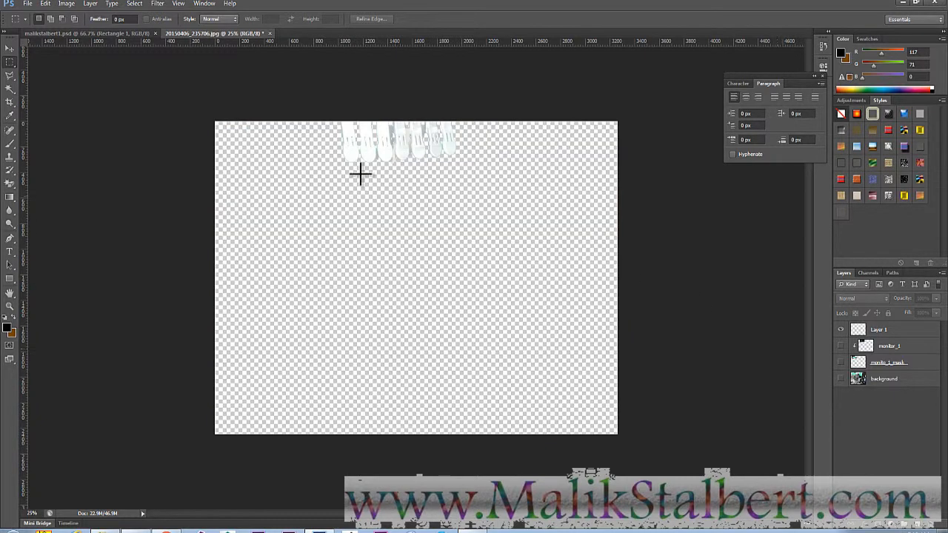
{"action": "left_click", "coordinate": [841, 379]}
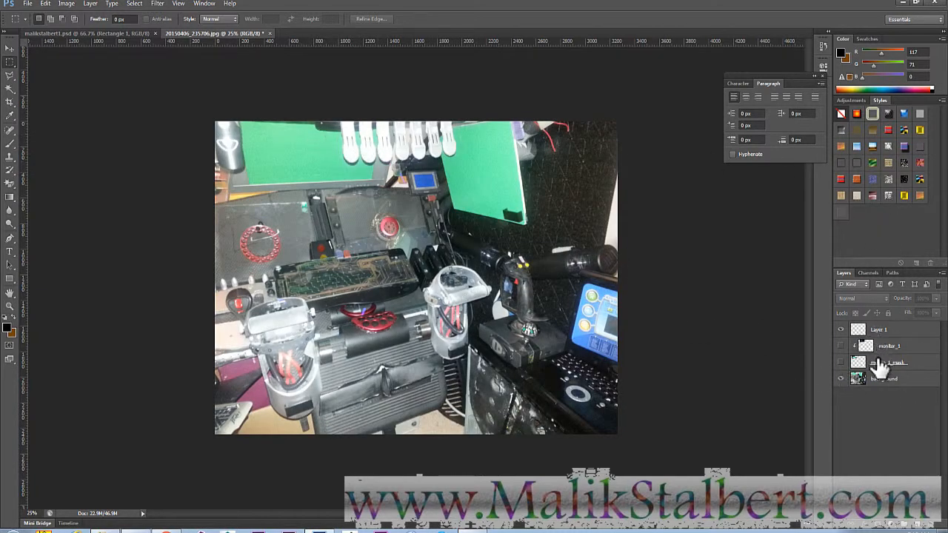
{"action": "left_click", "coordinate": [840, 362]}
{"action": "left_click", "coordinate": [841, 346]}
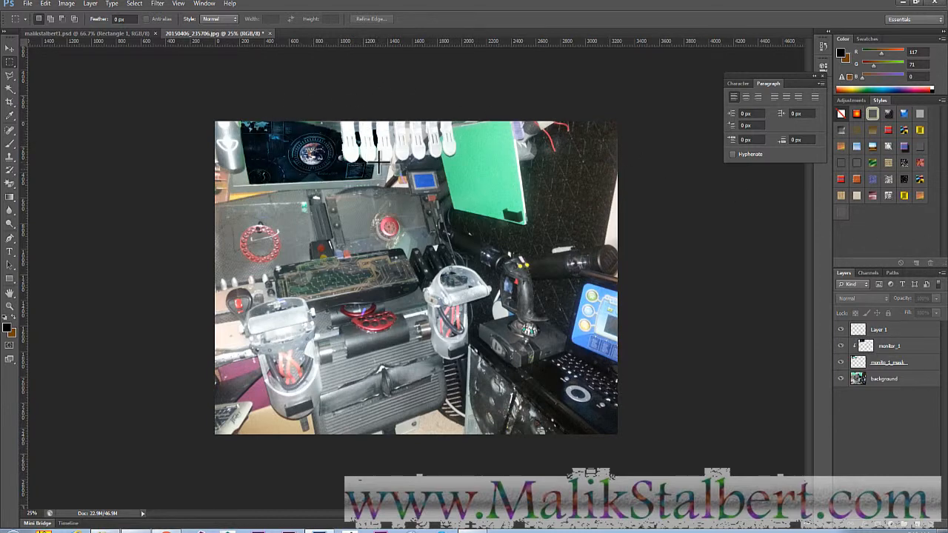
- With monitor_1 selected, zoom in tightly on the monitor's edge
{"action": "left_click", "coordinate": [889, 347]}
{"action": "key", "text": "z"}
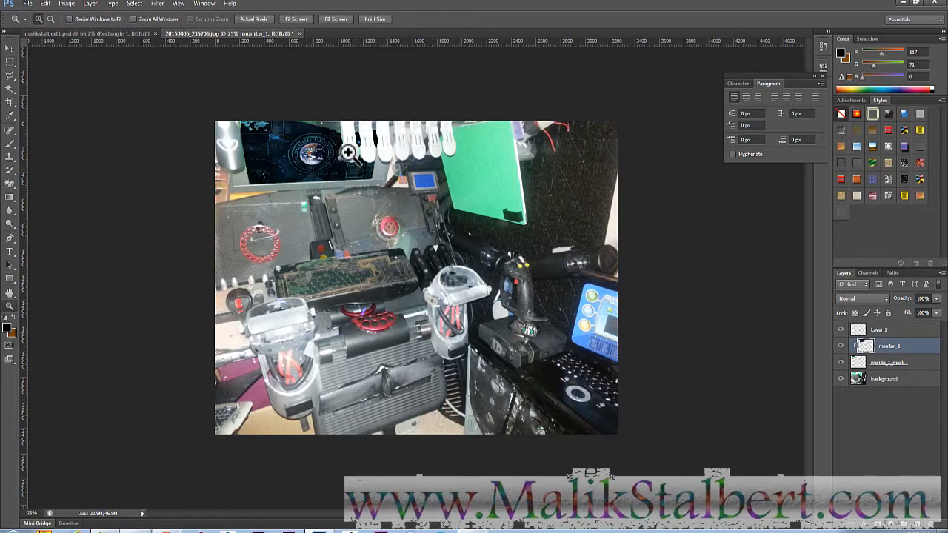
{"action": "left_click", "coordinate": [355, 154]}
{"action": "left_click_drag", "start_coordinate": [356, 155], "coordinate": [364, 157]}
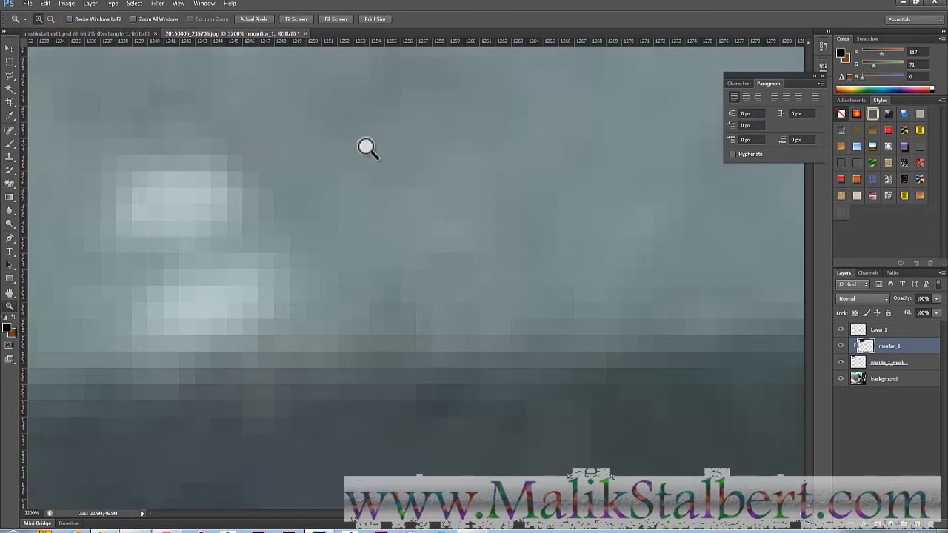
- Zoom back out to a 50% view and pan to frame the monitor and white clips
{"action": "key", "text": "alt"}
{"action": "left_click", "coordinate": [363, 154]}
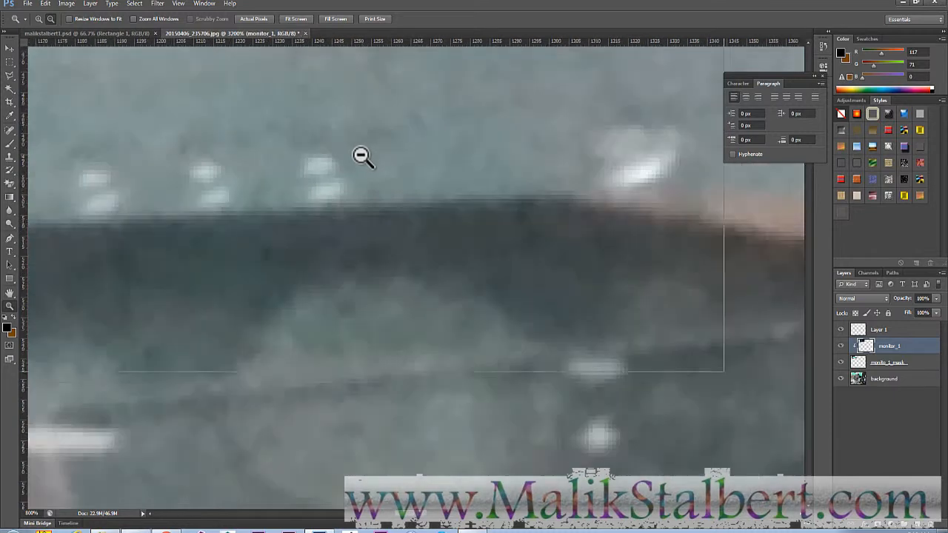
{"action": "left_click", "coordinate": [362, 155]}
{"action": "left_click", "coordinate": [355, 155]}
{"action": "left_click", "coordinate": [349, 156]}
{"action": "left_click", "coordinate": [324, 159]}
{"action": "left_click", "coordinate": [322, 163], "text": "alt"}
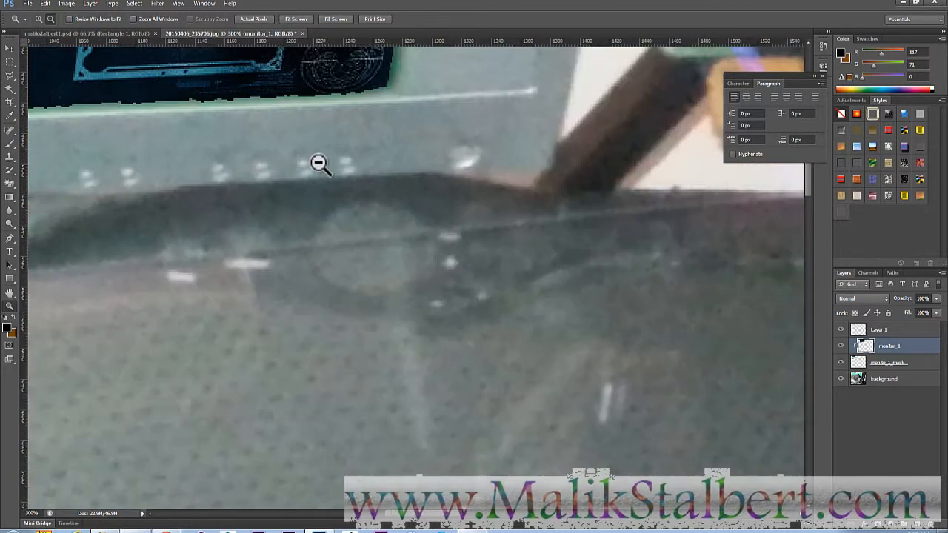
{"action": "left_click", "coordinate": [325, 162], "text": "alt"}
{"action": "left_click", "coordinate": [328, 159], "text": "alt"}
{"action": "left_click", "coordinate": [328, 159], "text": "alt"}
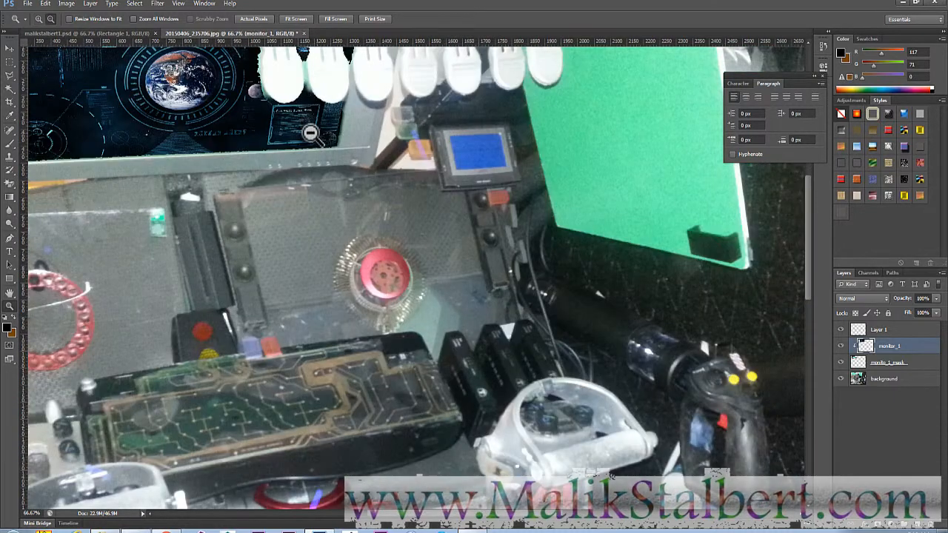
{"action": "left_click", "coordinate": [299, 123], "text": "alt"}
{"action": "left_click_drag", "start_coordinate": [264, 83], "coordinate": [360, 250]}
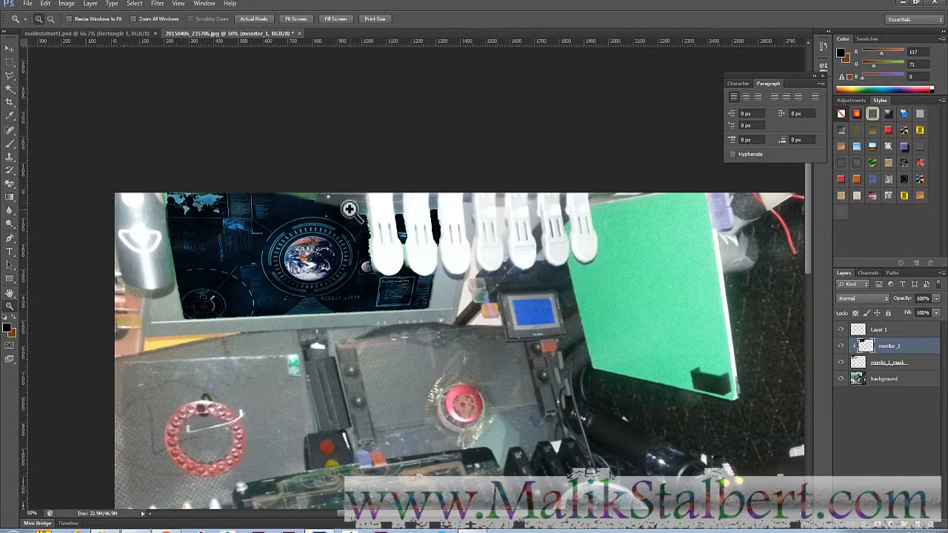
- Paint back a white clip's bottom edge on monito_1_mask with a smaller brush, then delete that layer
{"action": "key", "text": "b"}
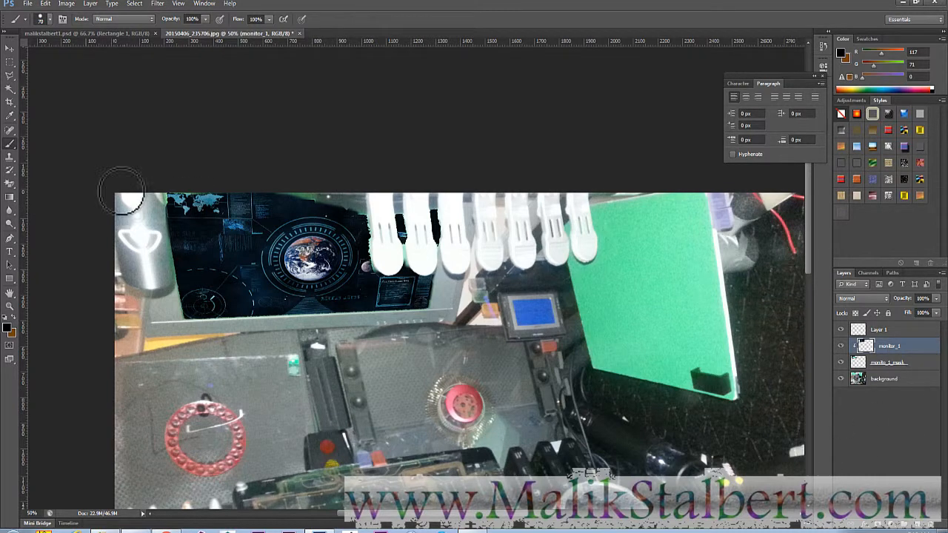
{"action": "key", "text": "bracketleft"}
{"action": "key", "text": "bracketleft"}
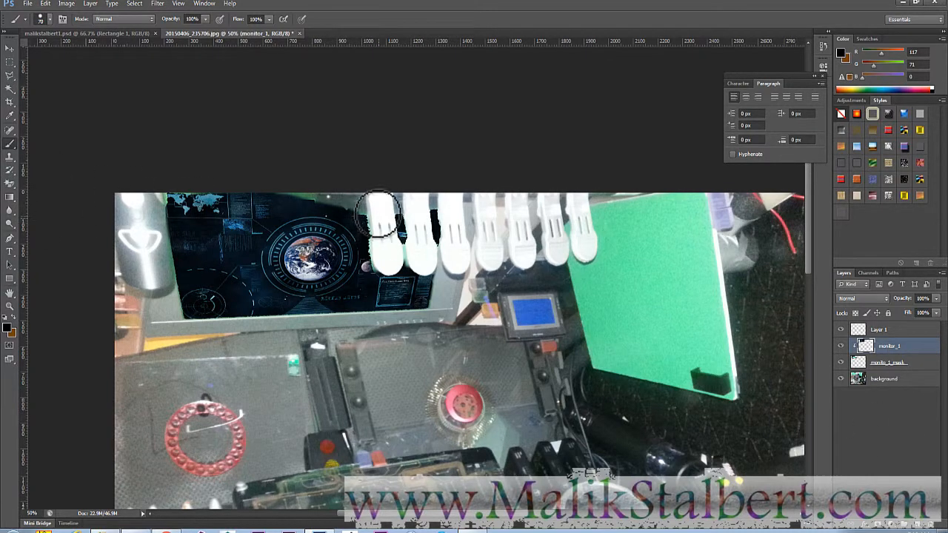
{"action": "key", "text": "bracketleft"}
{"action": "key", "text": "bracketleft"}
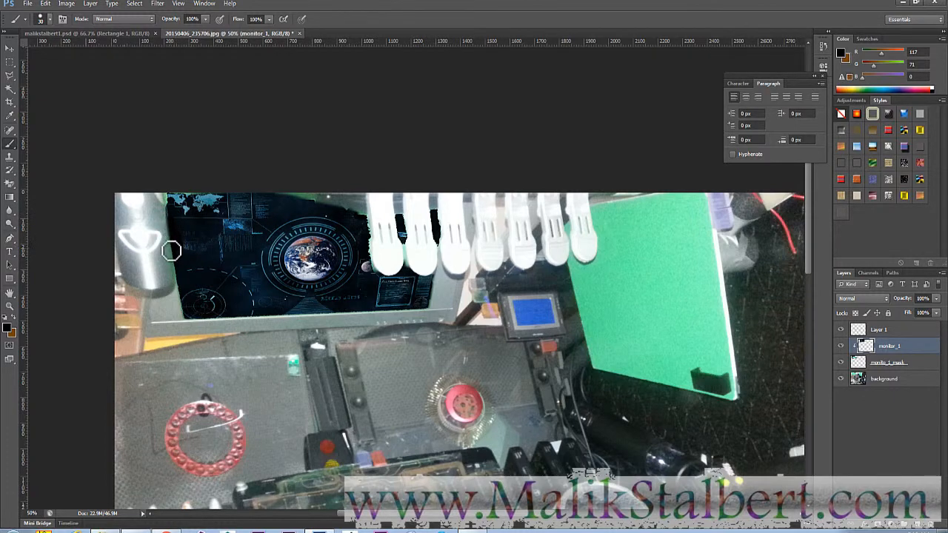
{"action": "left_click_drag", "start_coordinate": [164, 202], "coordinate": [347, 235]}
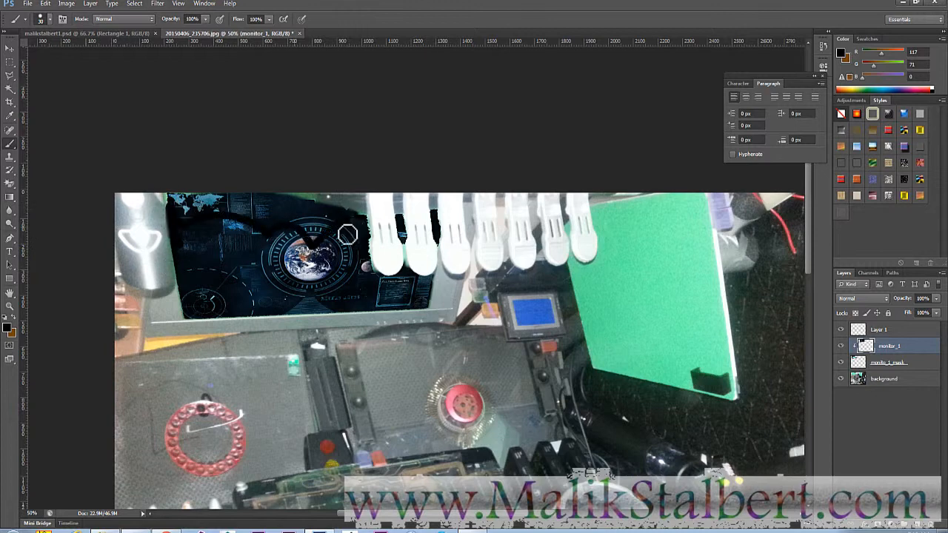
{"action": "key", "text": "ctrl+z"}
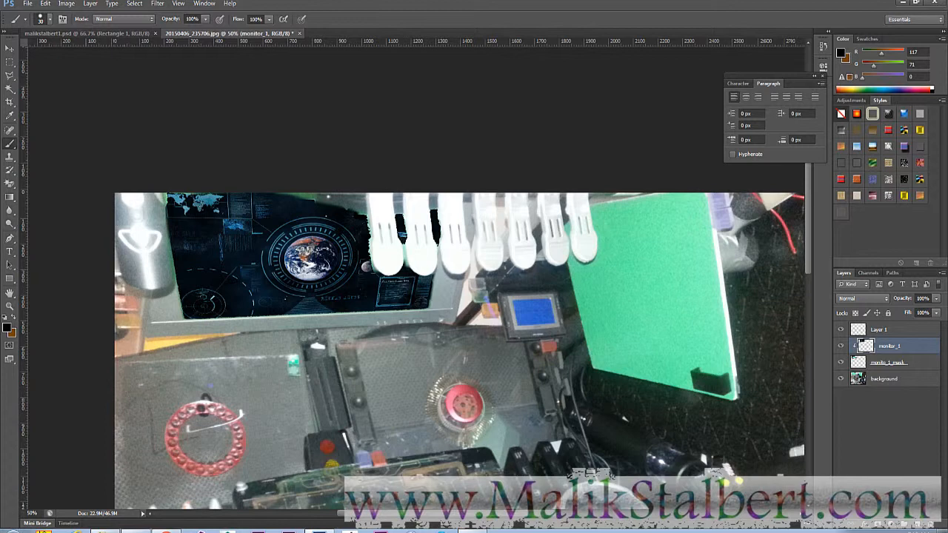
{"action": "left_click", "coordinate": [915, 362]}
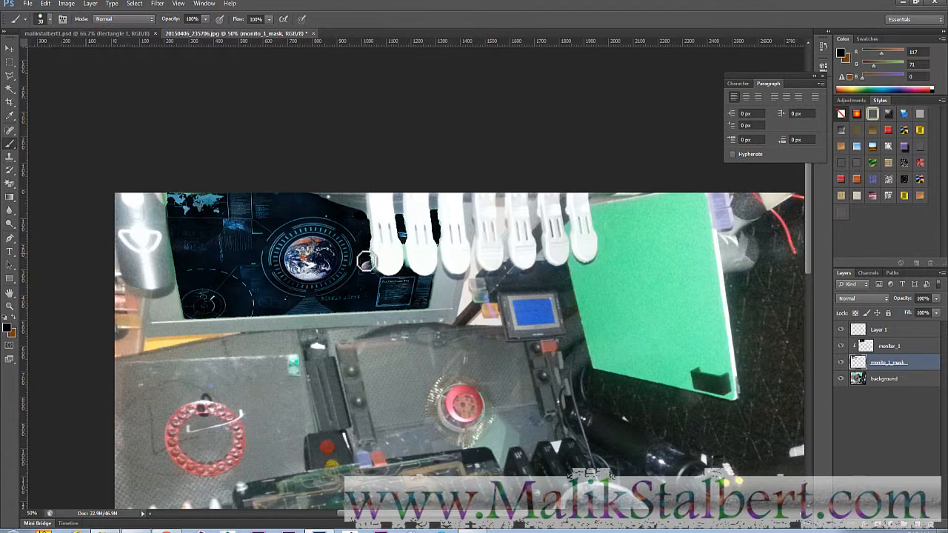
{"action": "left_click", "coordinate": [388, 276]}
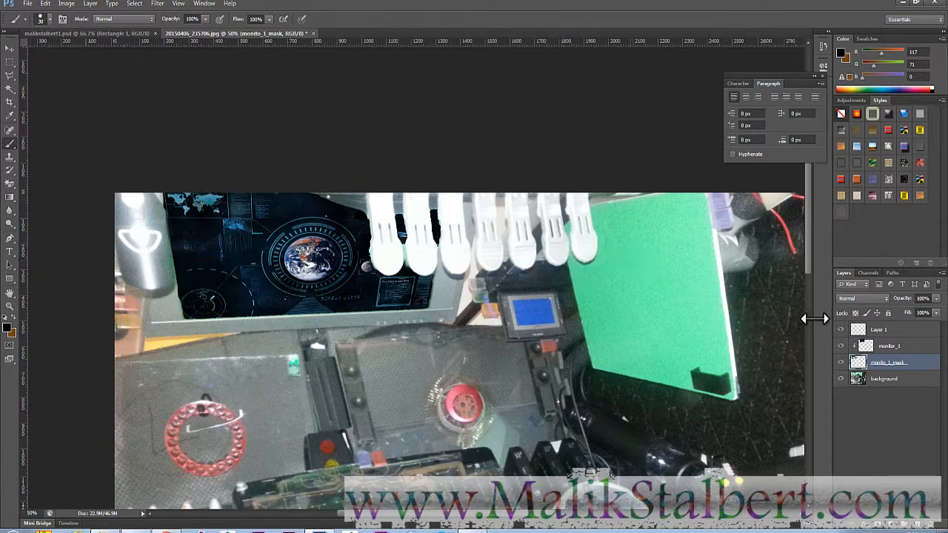
{"action": "left_click_drag", "start_coordinate": [923, 357], "coordinate": [930, 524]}
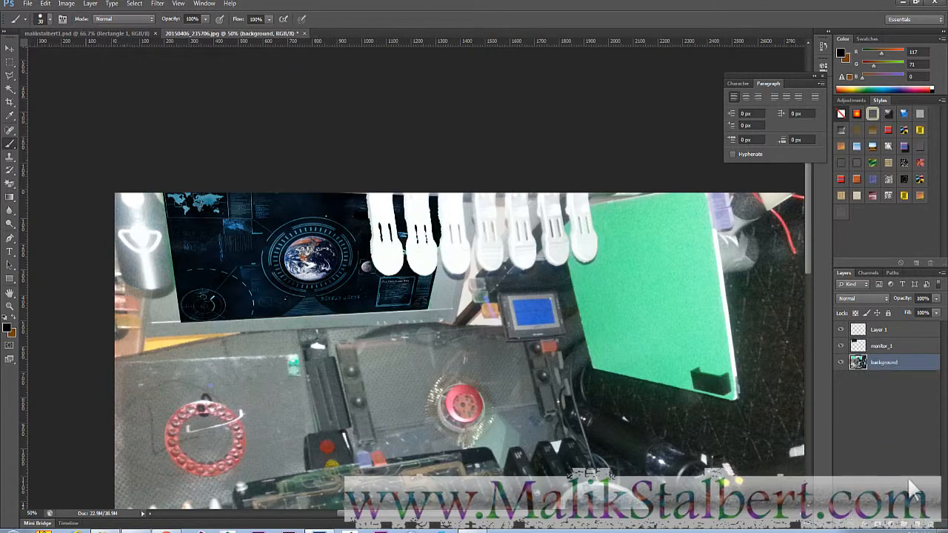
- Toggle monitor_1's visibility to compare, leaving the Earth HUD hidden so the green screen shows
{"action": "left_click", "coordinate": [895, 345]}
{"action": "left_click", "coordinate": [840, 346]}
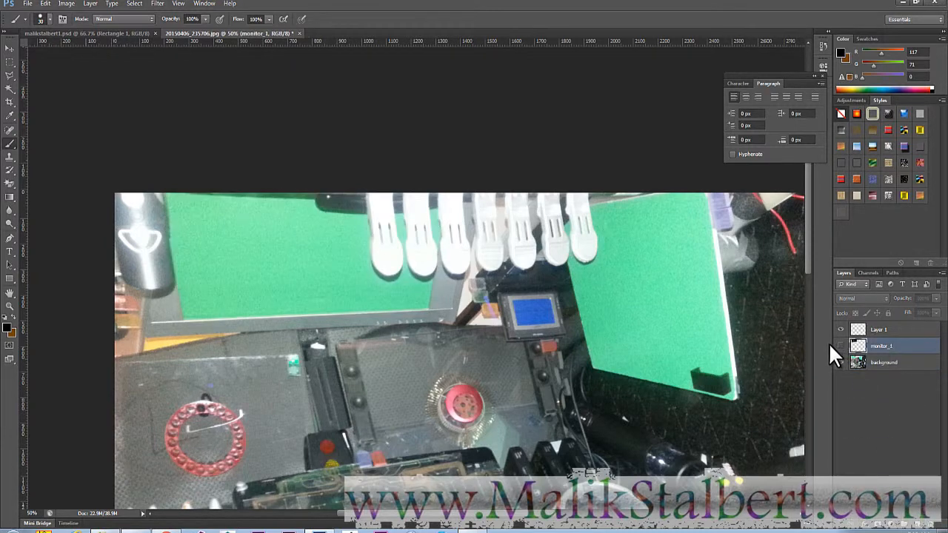
{"action": "left_click", "coordinate": [840, 346]}
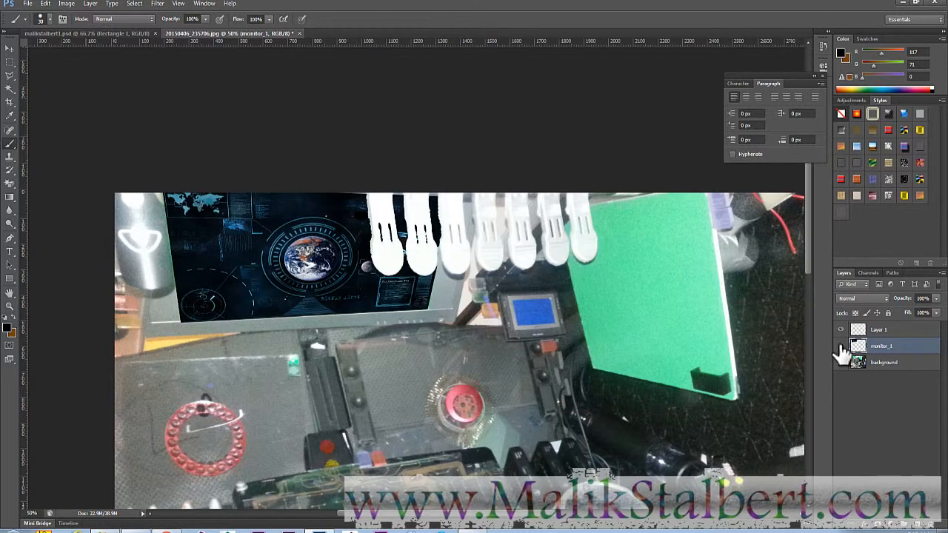
{"action": "left_click", "coordinate": [840, 346]}
{"action": "left_click", "coordinate": [839, 346]}
{"action": "left_click", "coordinate": [840, 346]}
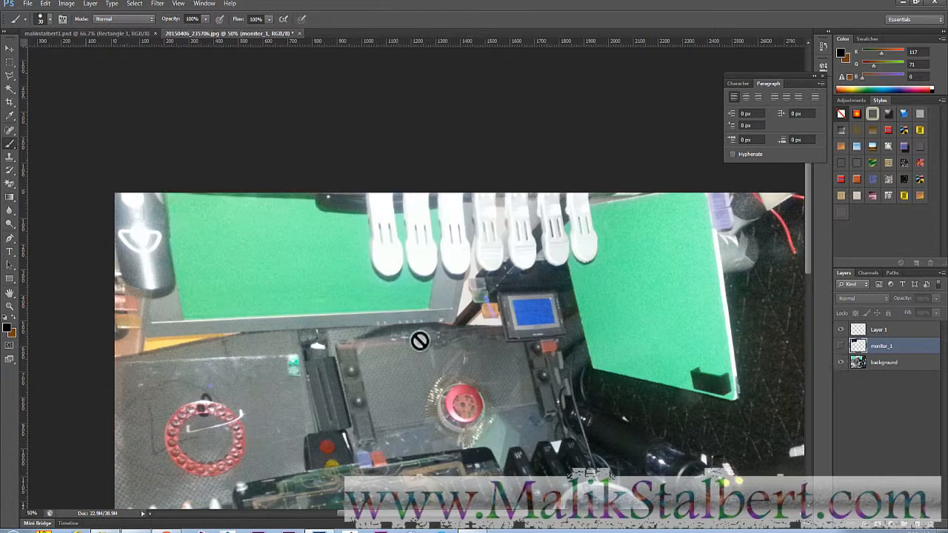
{"action": "left_click", "coordinate": [12, 75]}
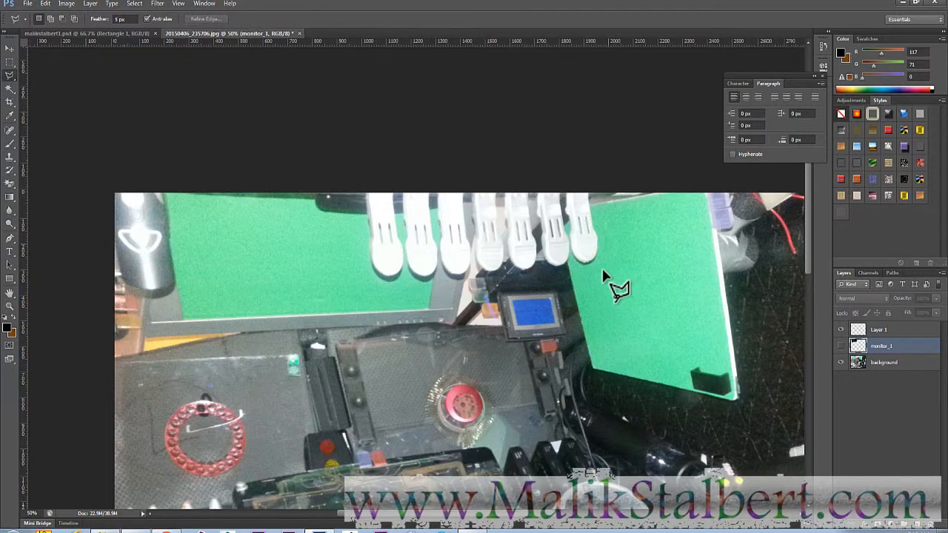
- Trace a polygonal selection around the green screen's corners, skirting the white clips' bottom outlines
{"action": "left_click", "coordinate": [433, 274]}
{"action": "left_click", "coordinate": [431, 309]}
{"action": "left_click", "coordinate": [181, 319]}
{"action": "left_click", "coordinate": [165, 190]}
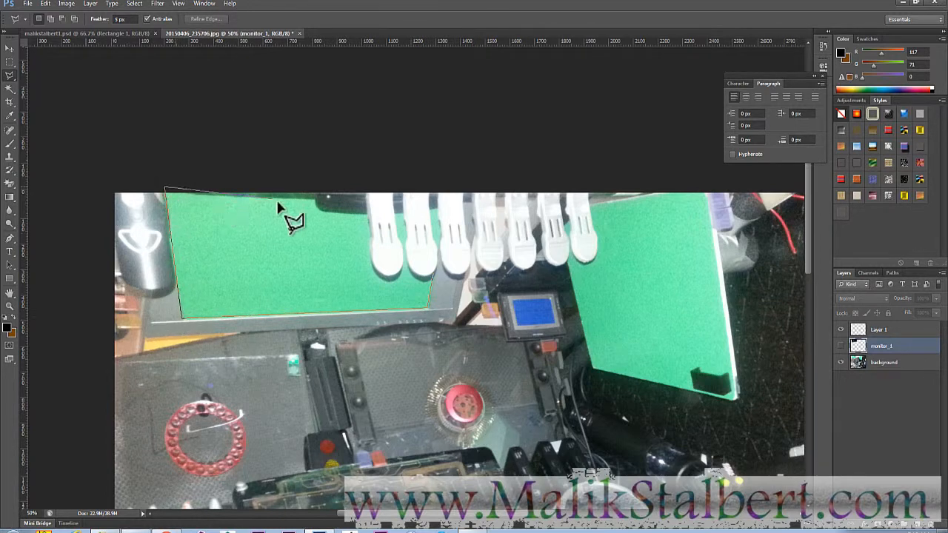
{"action": "left_click", "coordinate": [317, 196]}
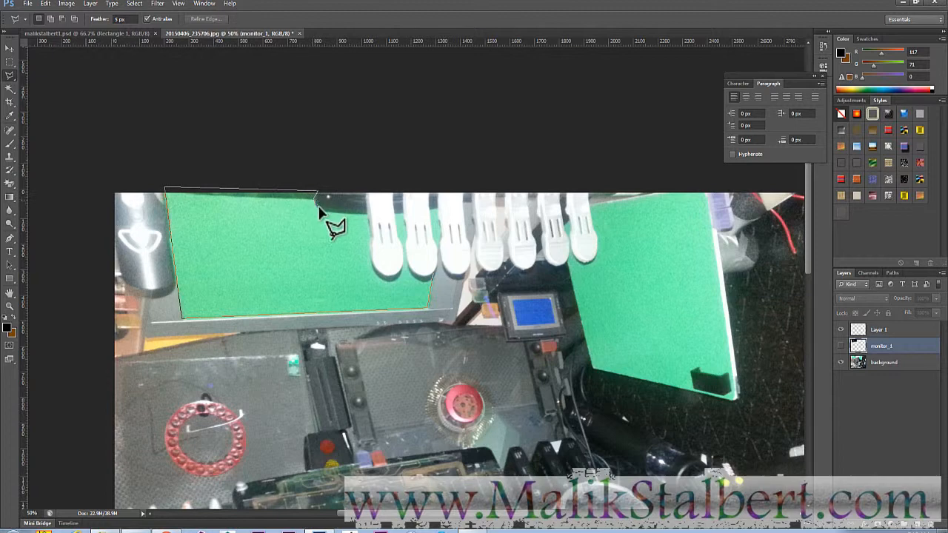
{"action": "left_click", "coordinate": [365, 215]}
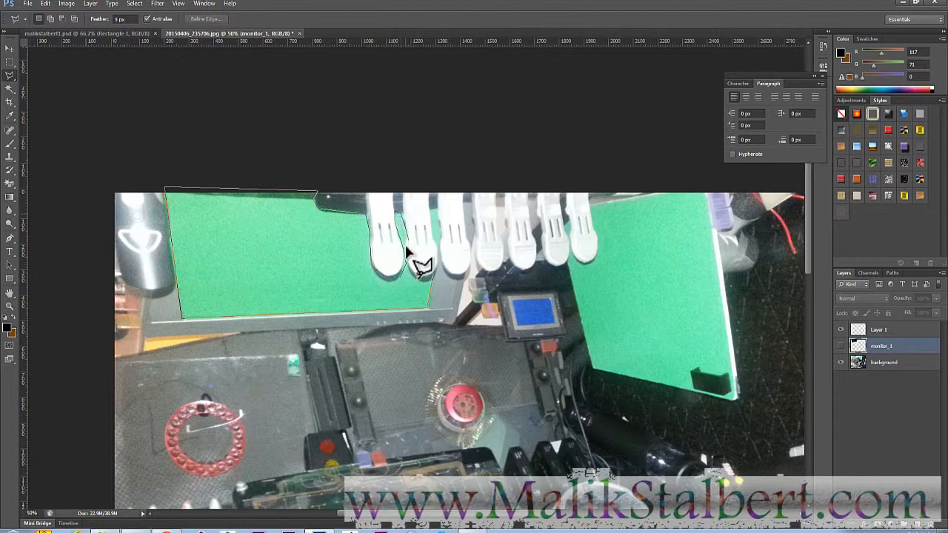
{"action": "double_click", "coordinate": [435, 268]}
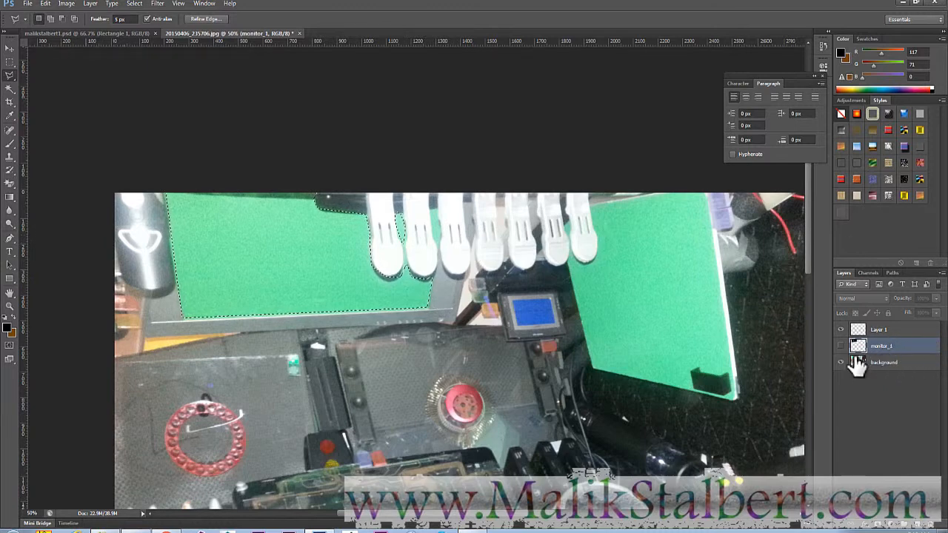
{"action": "left_click", "coordinate": [916, 365]}
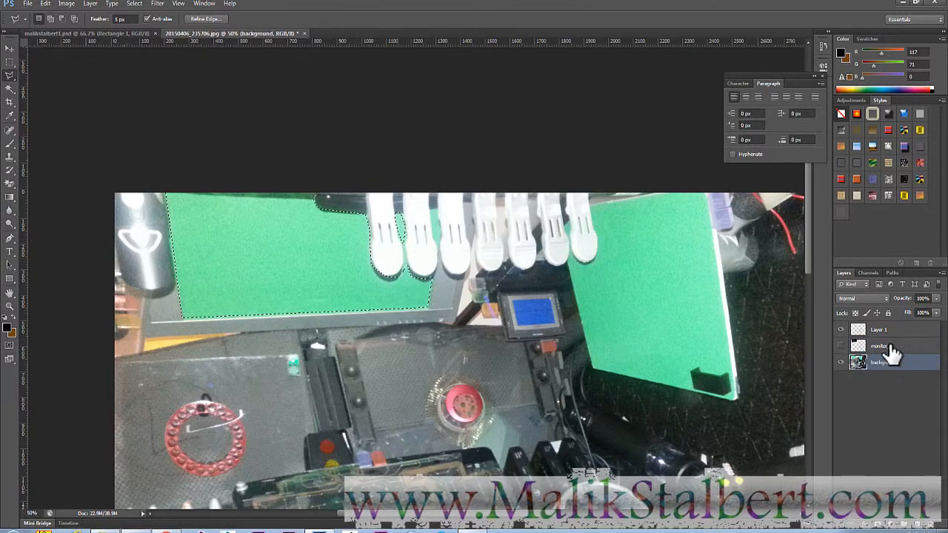
- Copy the selected green area to Layer 2 and clip monitor_1 to it with Ctrl+Alt+G
{"action": "key", "text": "ctrl+j"}
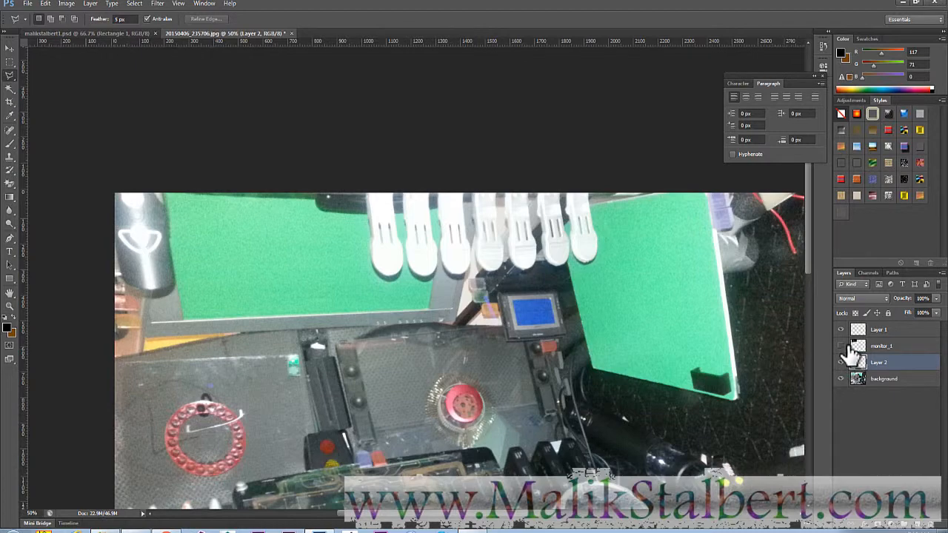
{"action": "left_click", "coordinate": [841, 345]}
{"action": "left_click", "coordinate": [841, 330]}
{"action": "left_click", "coordinate": [840, 347]}
{"action": "left_click", "coordinate": [840, 379]}
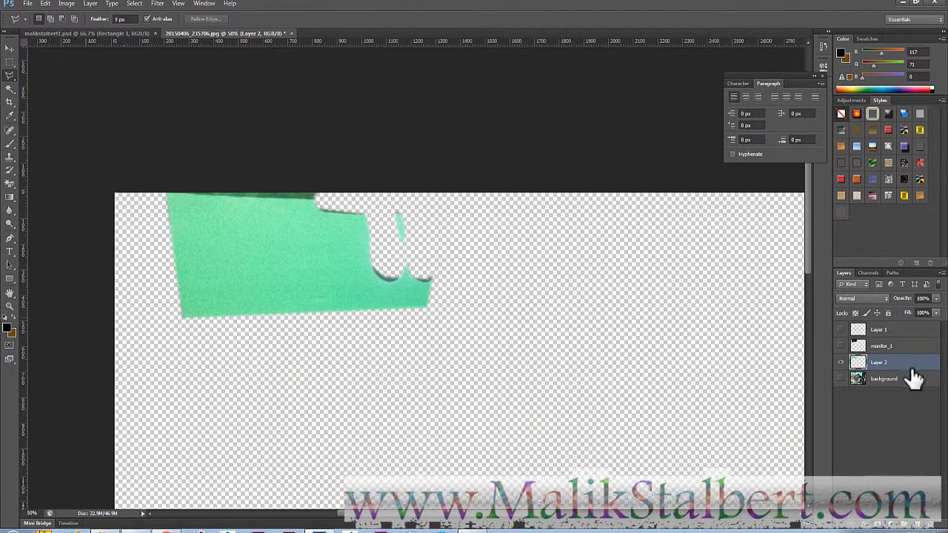
{"action": "left_click", "coordinate": [840, 346]}
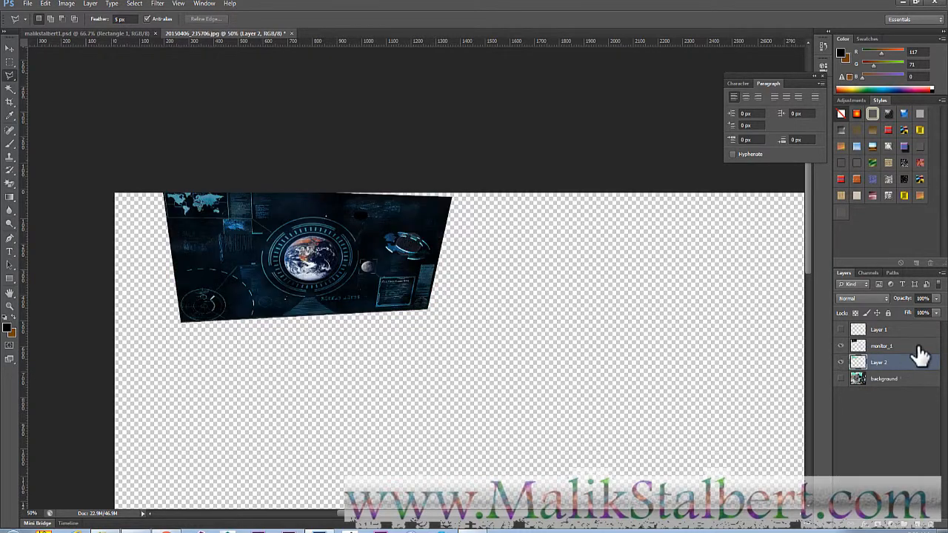
{"action": "left_click", "coordinate": [925, 356]}
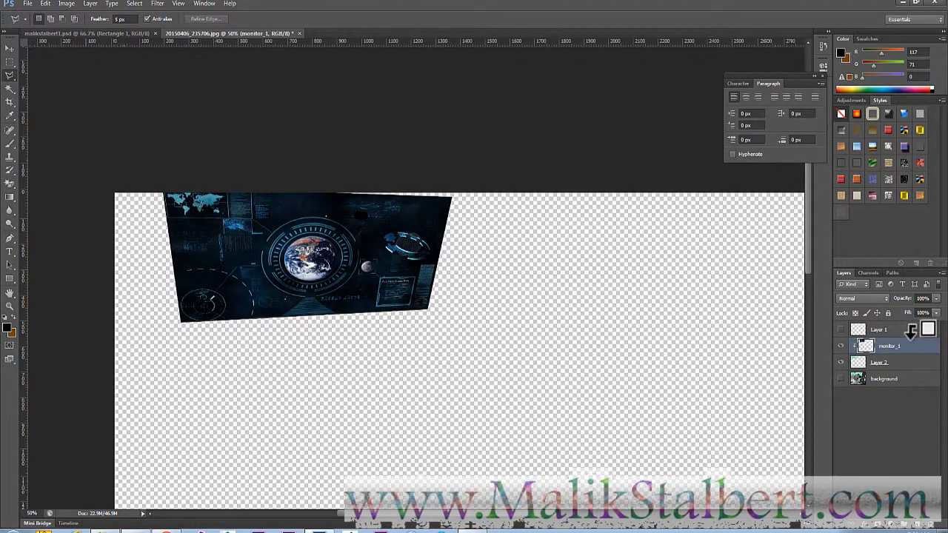
{"action": "key", "text": "ctrl+alt+g"}
- Show the background again, check Layer 2's effect, and delete Layer 1
{"action": "left_click", "coordinate": [840, 378]}
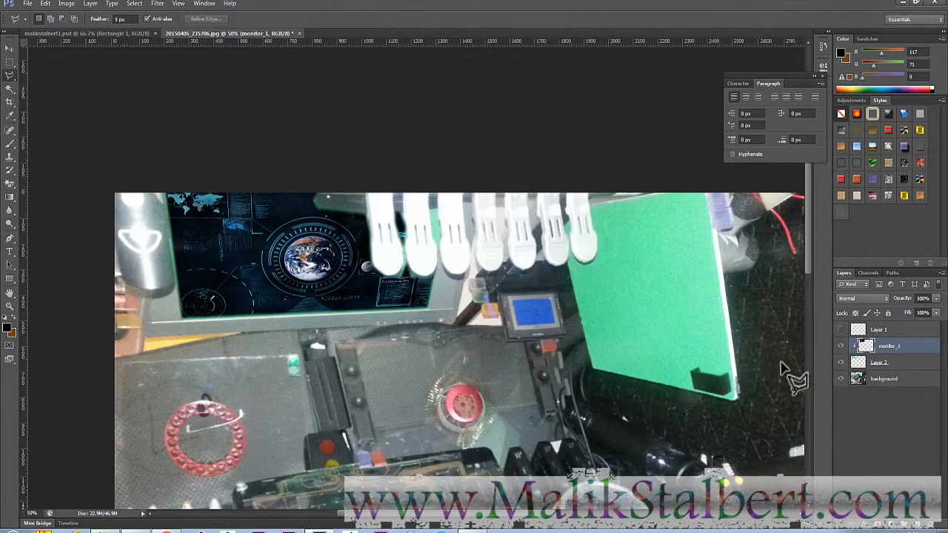
{"action": "left_click", "coordinate": [841, 362]}
{"action": "left_click", "coordinate": [842, 362]}
{"action": "left_click", "coordinate": [842, 330]}
{"action": "left_click", "coordinate": [907, 332]}
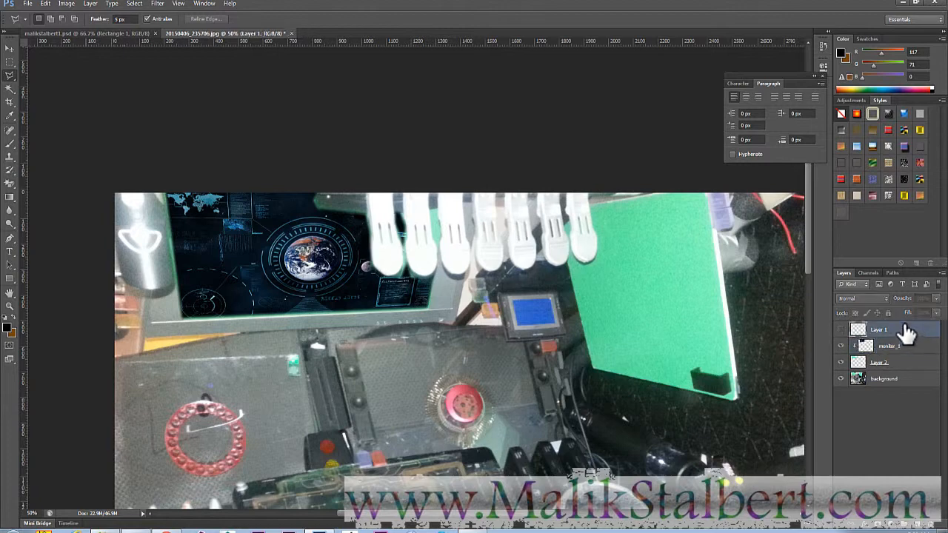
{"action": "key", "text": "Delete"}
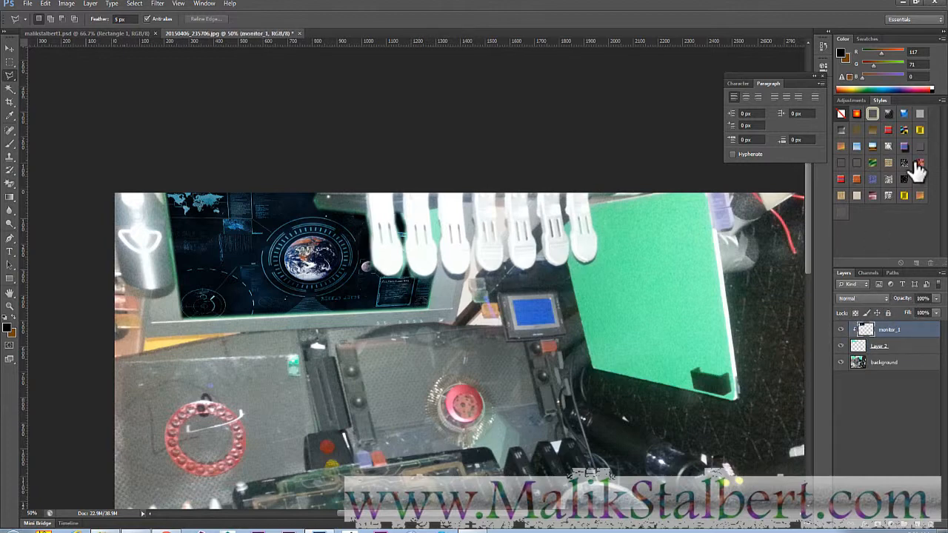